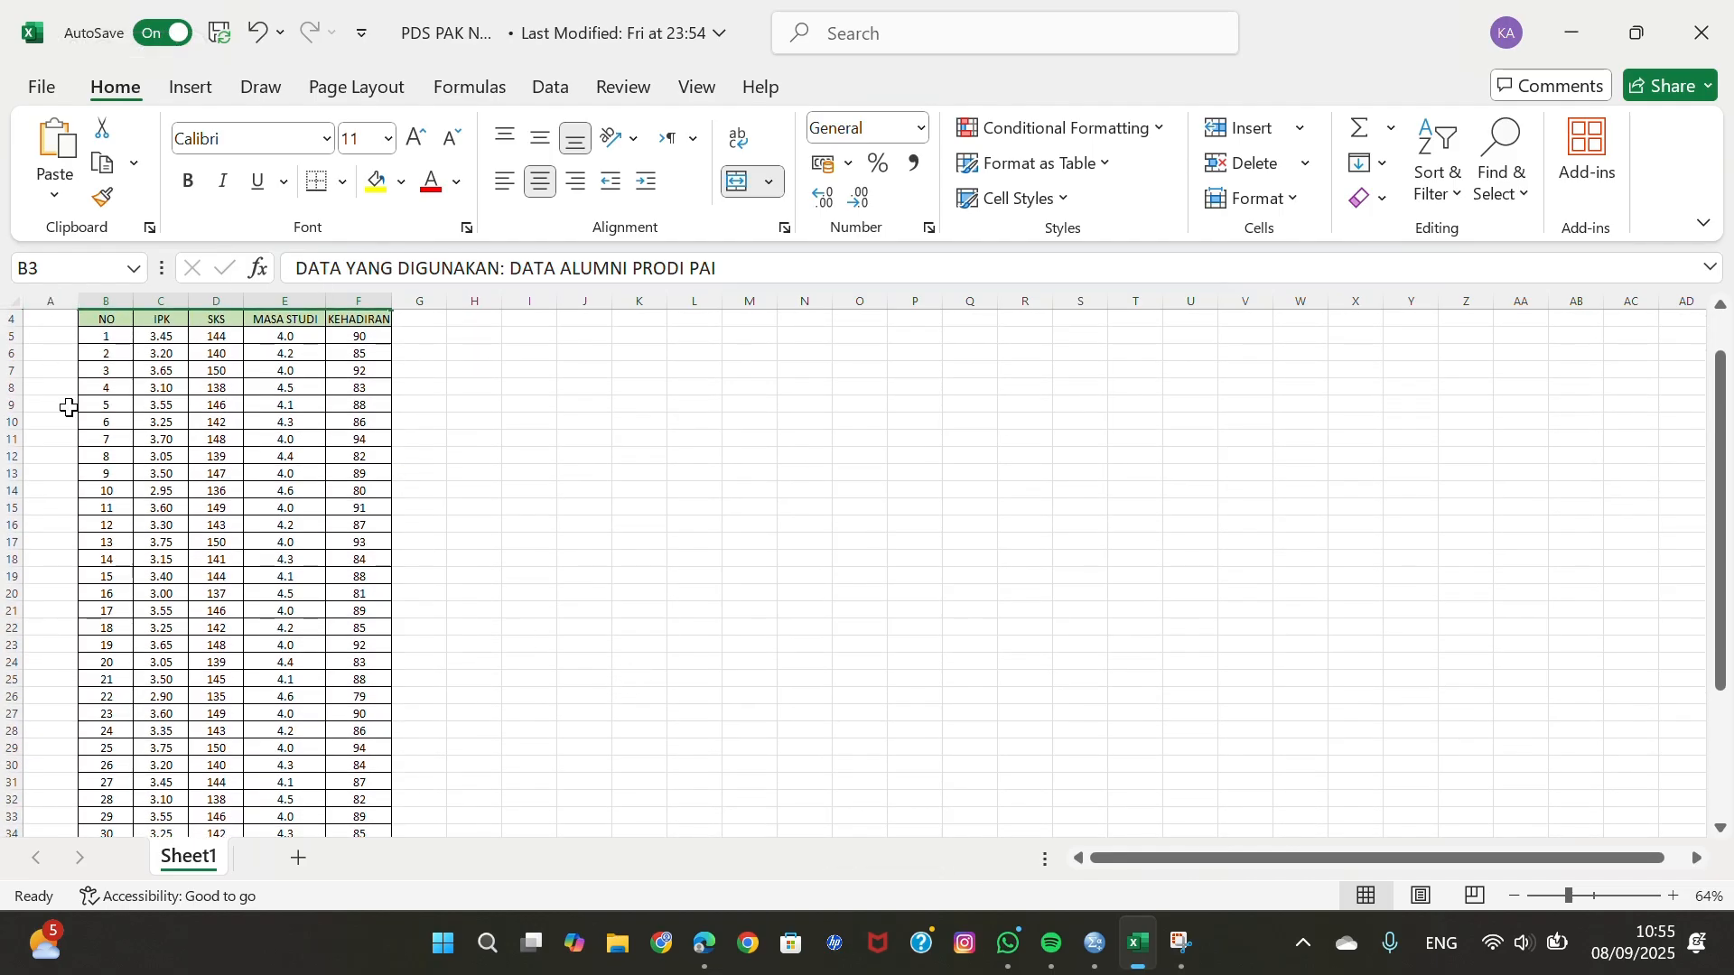
Switch to the empty SPSS dataset and define the first two variables with the names IPK and SKS.
scroll(356, 546, up, 1)
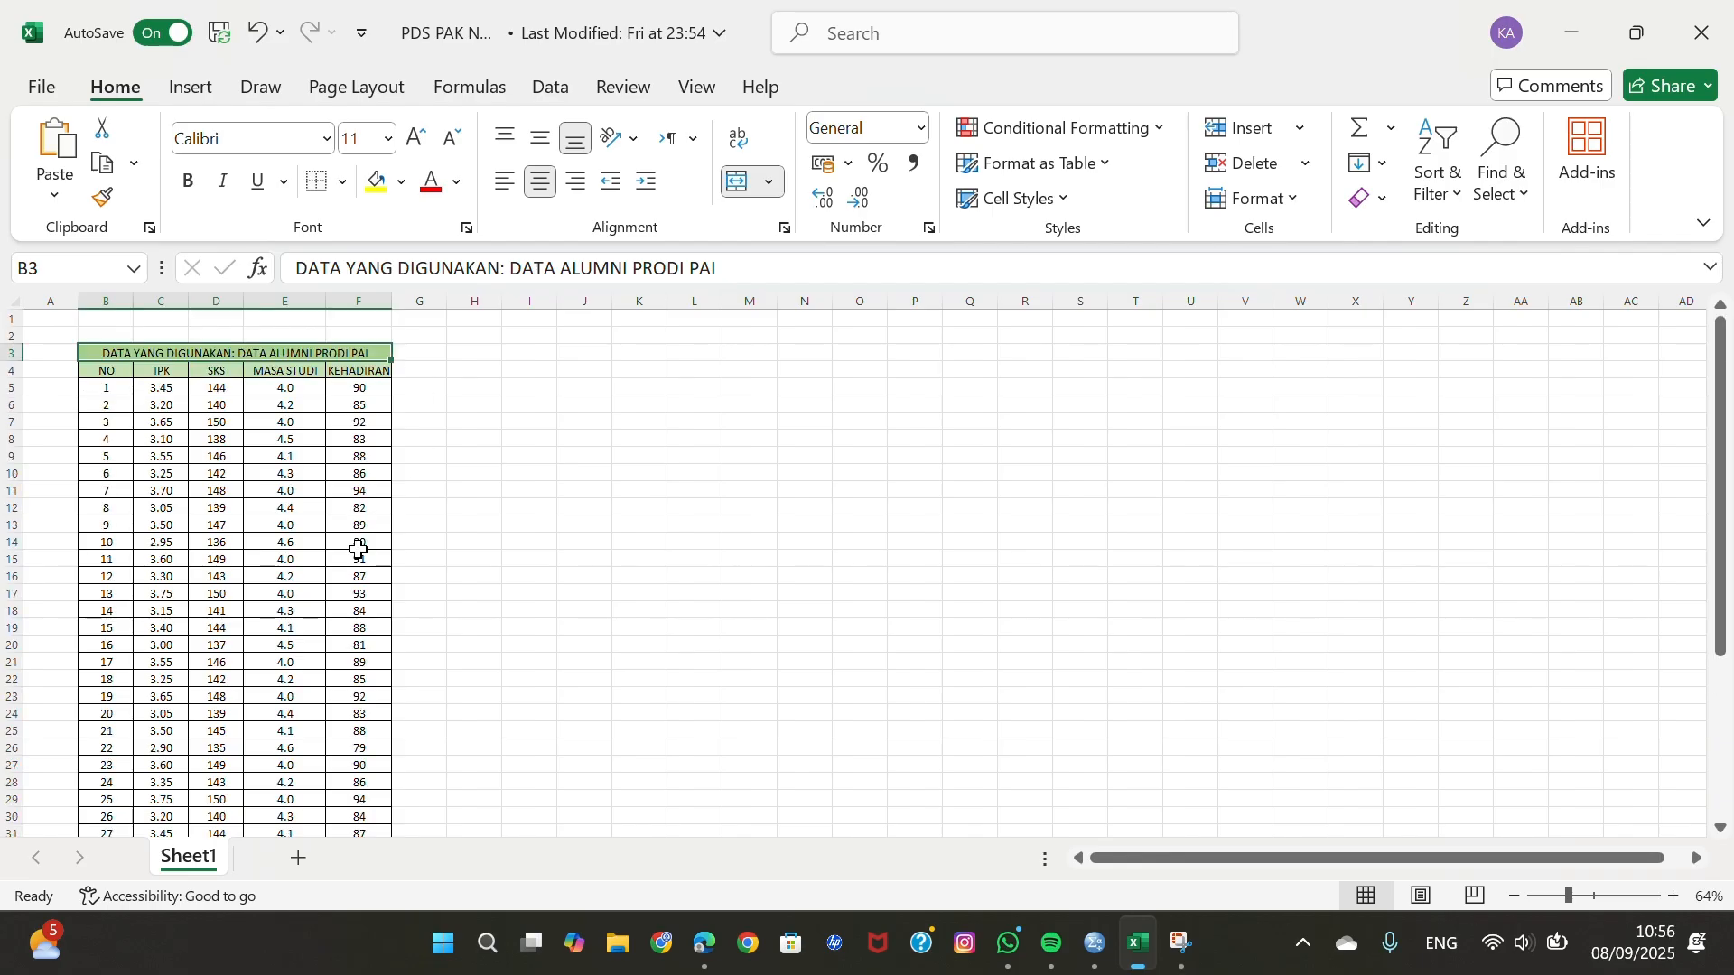
click(1091, 938)
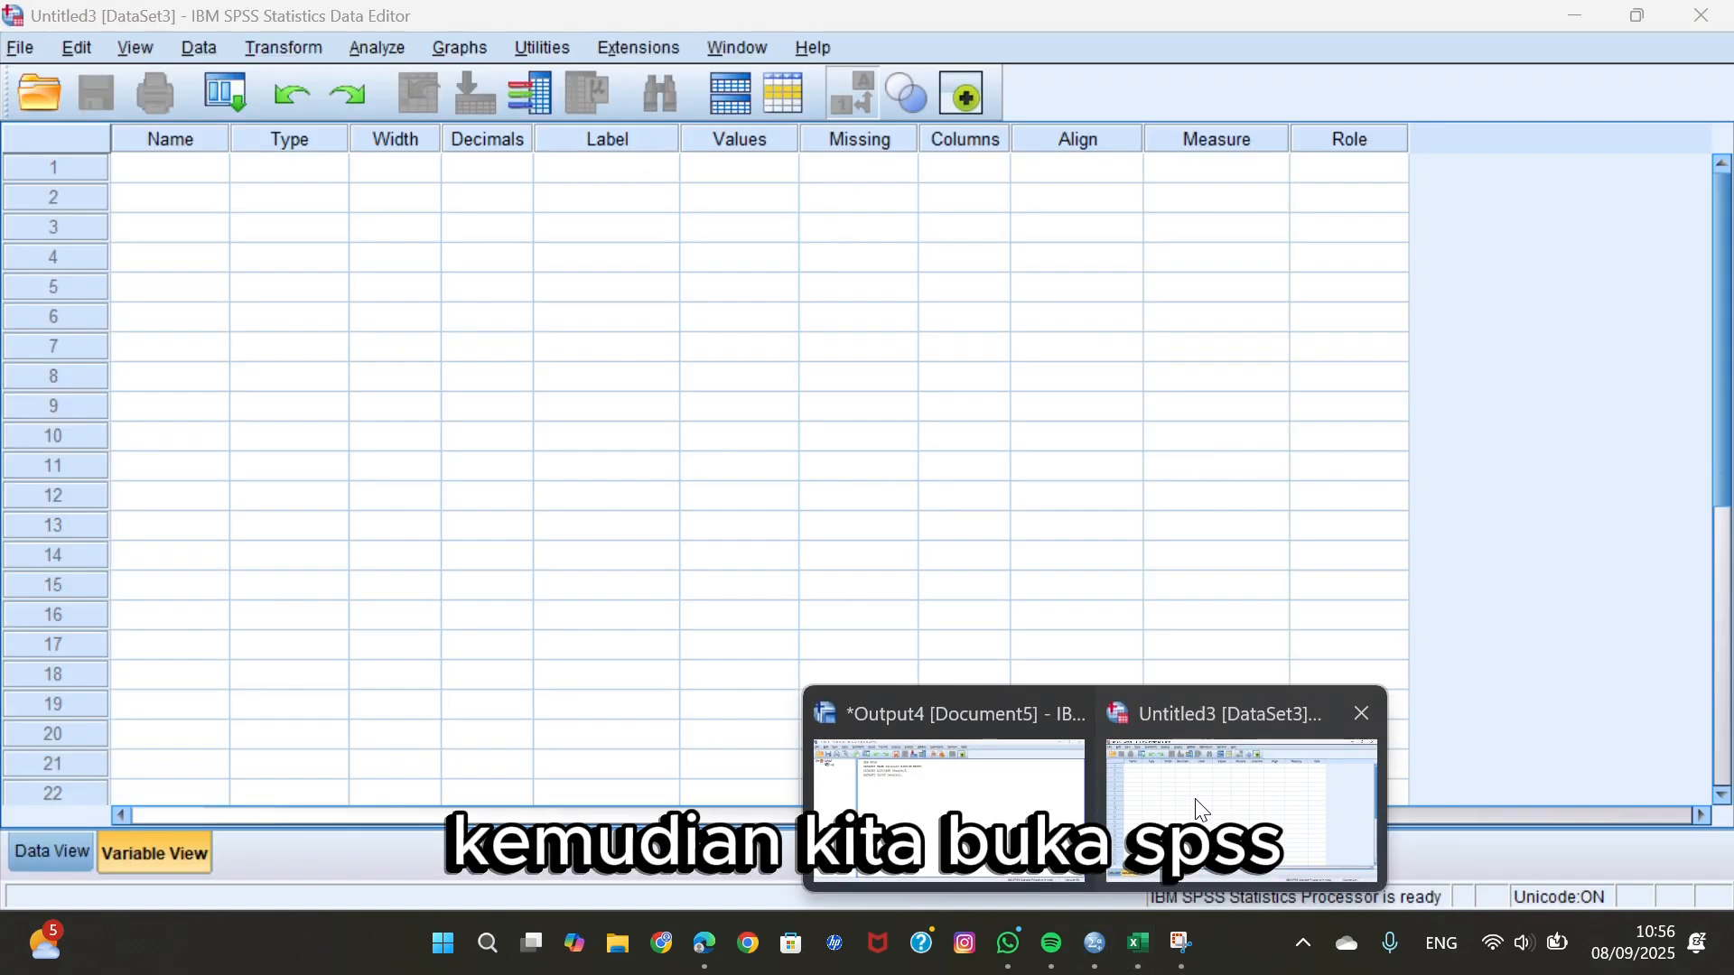
click(1201, 810)
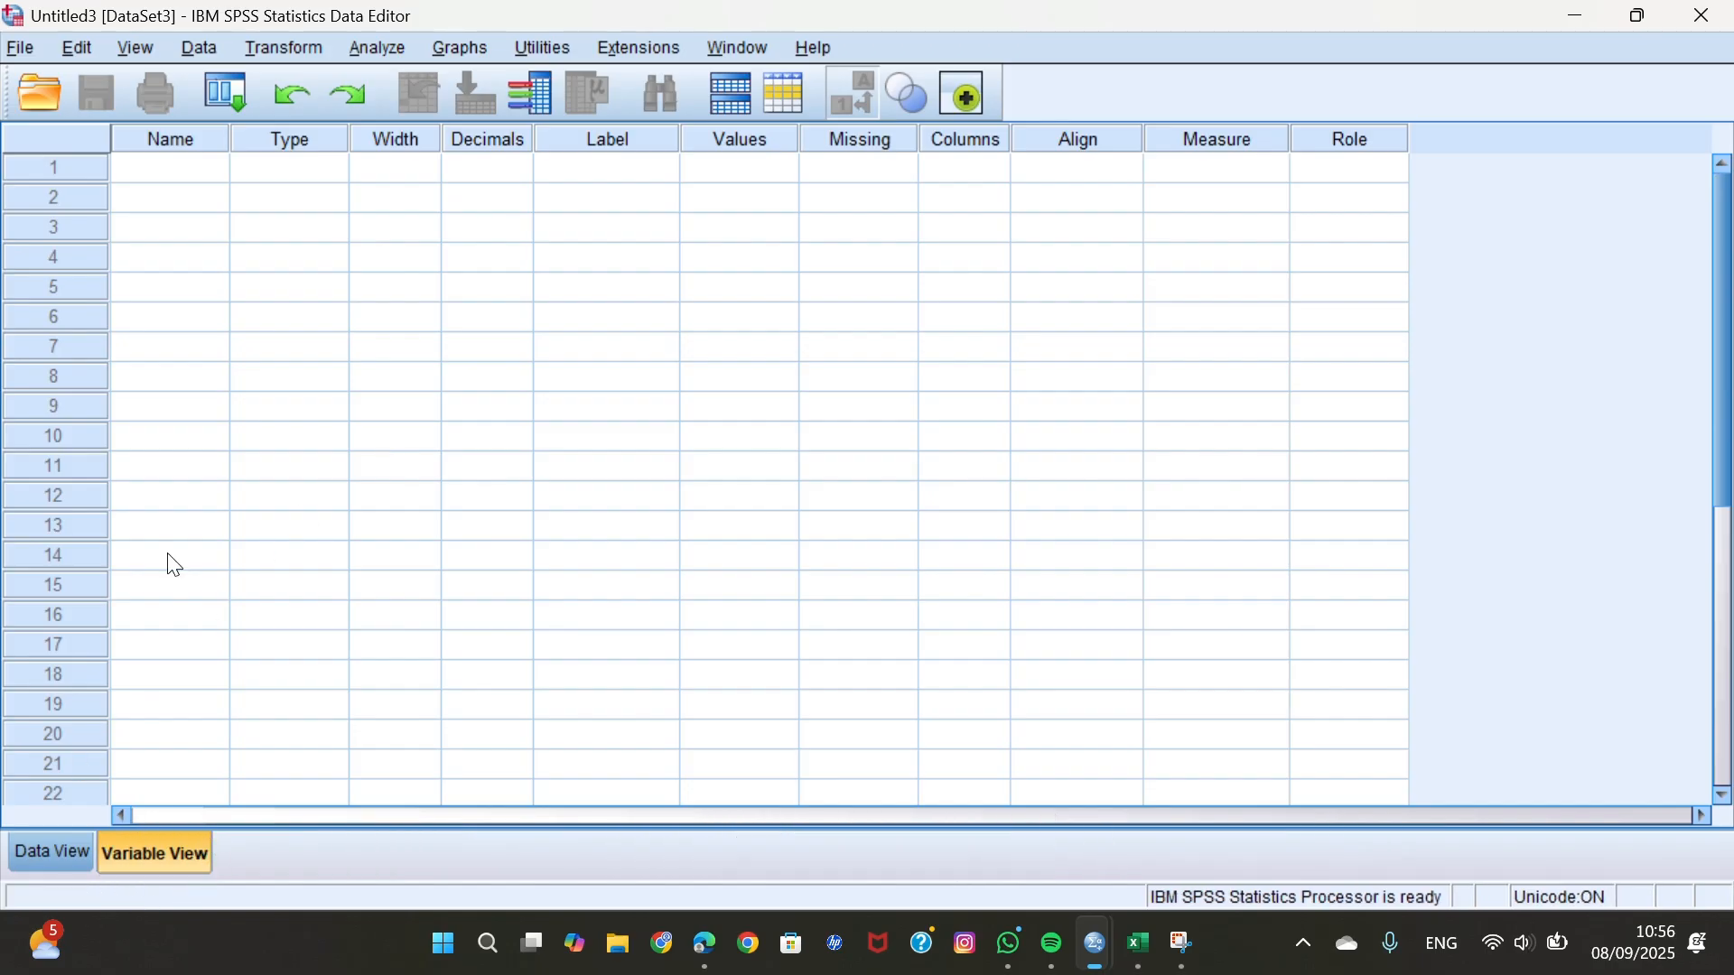
click(192, 179)
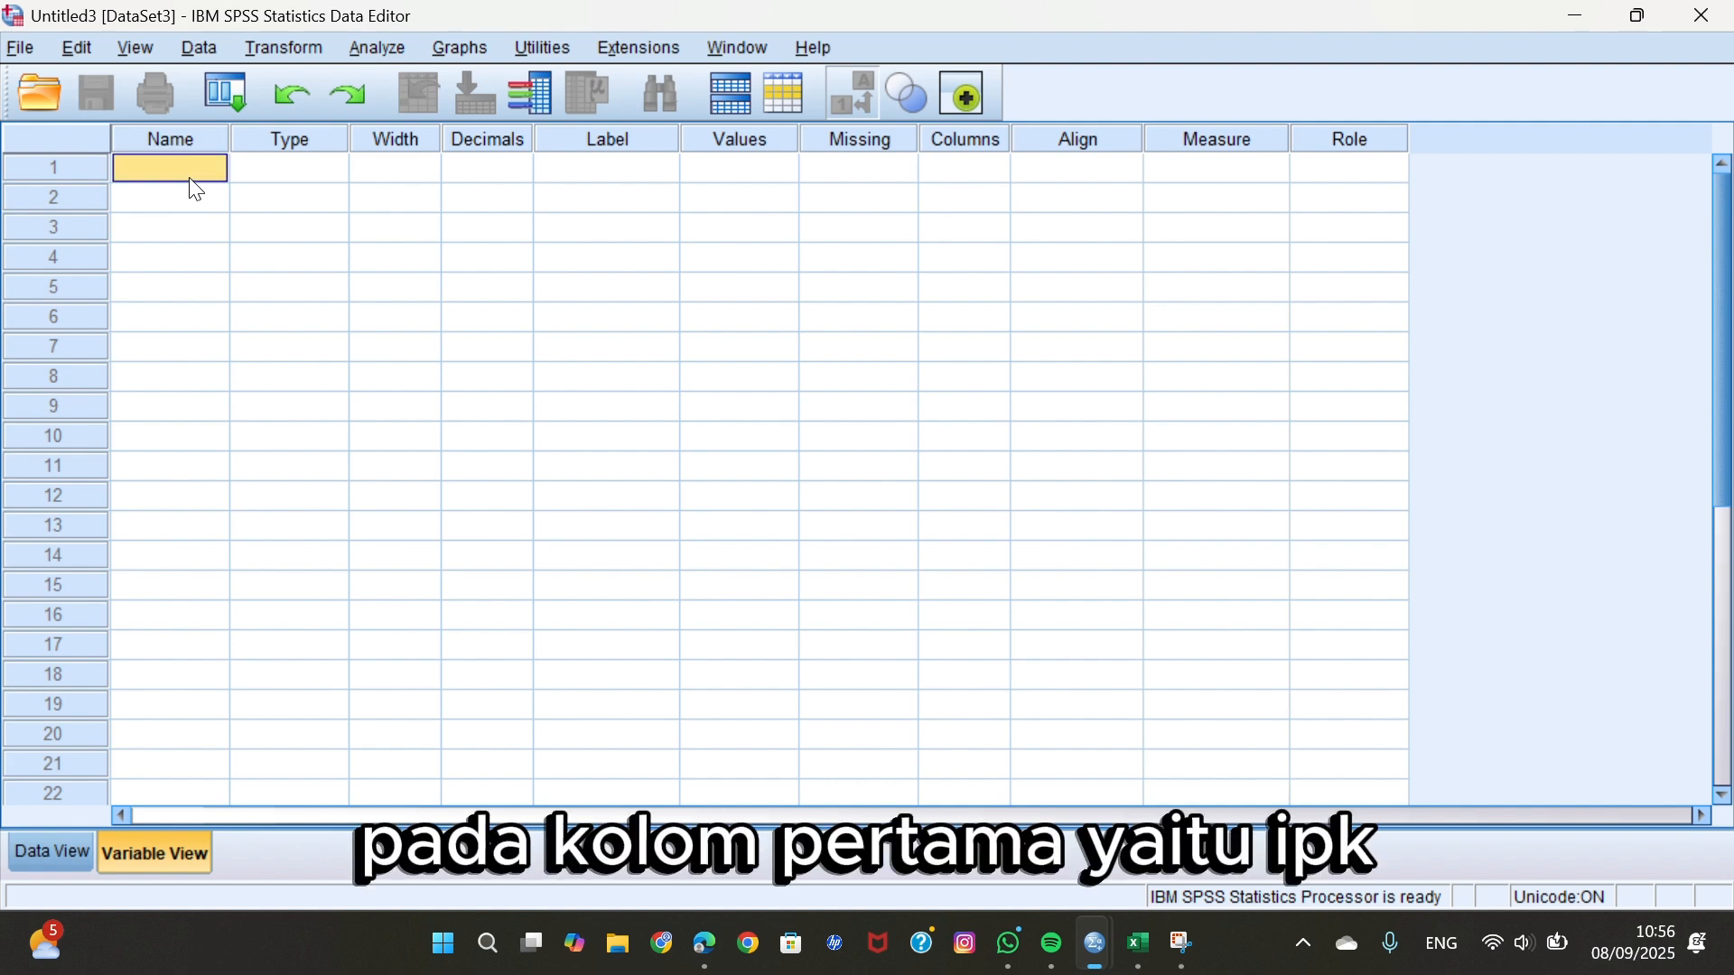
click(188, 169)
text(IPK)
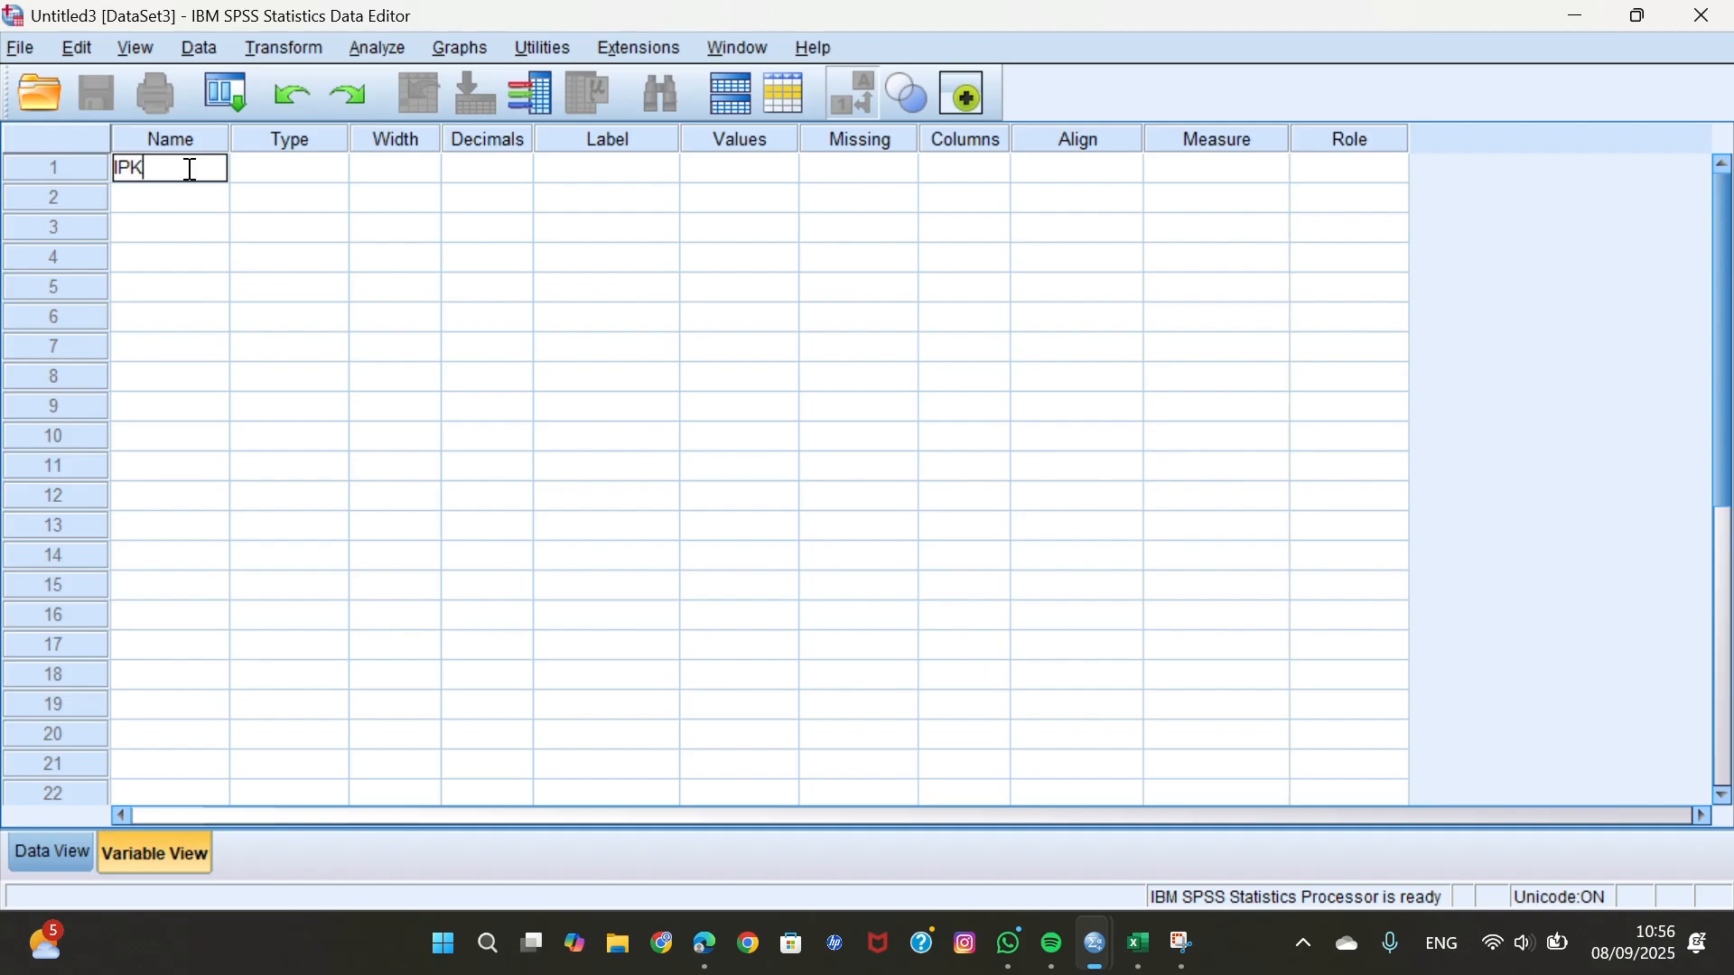
key(Return)
text(SKS)
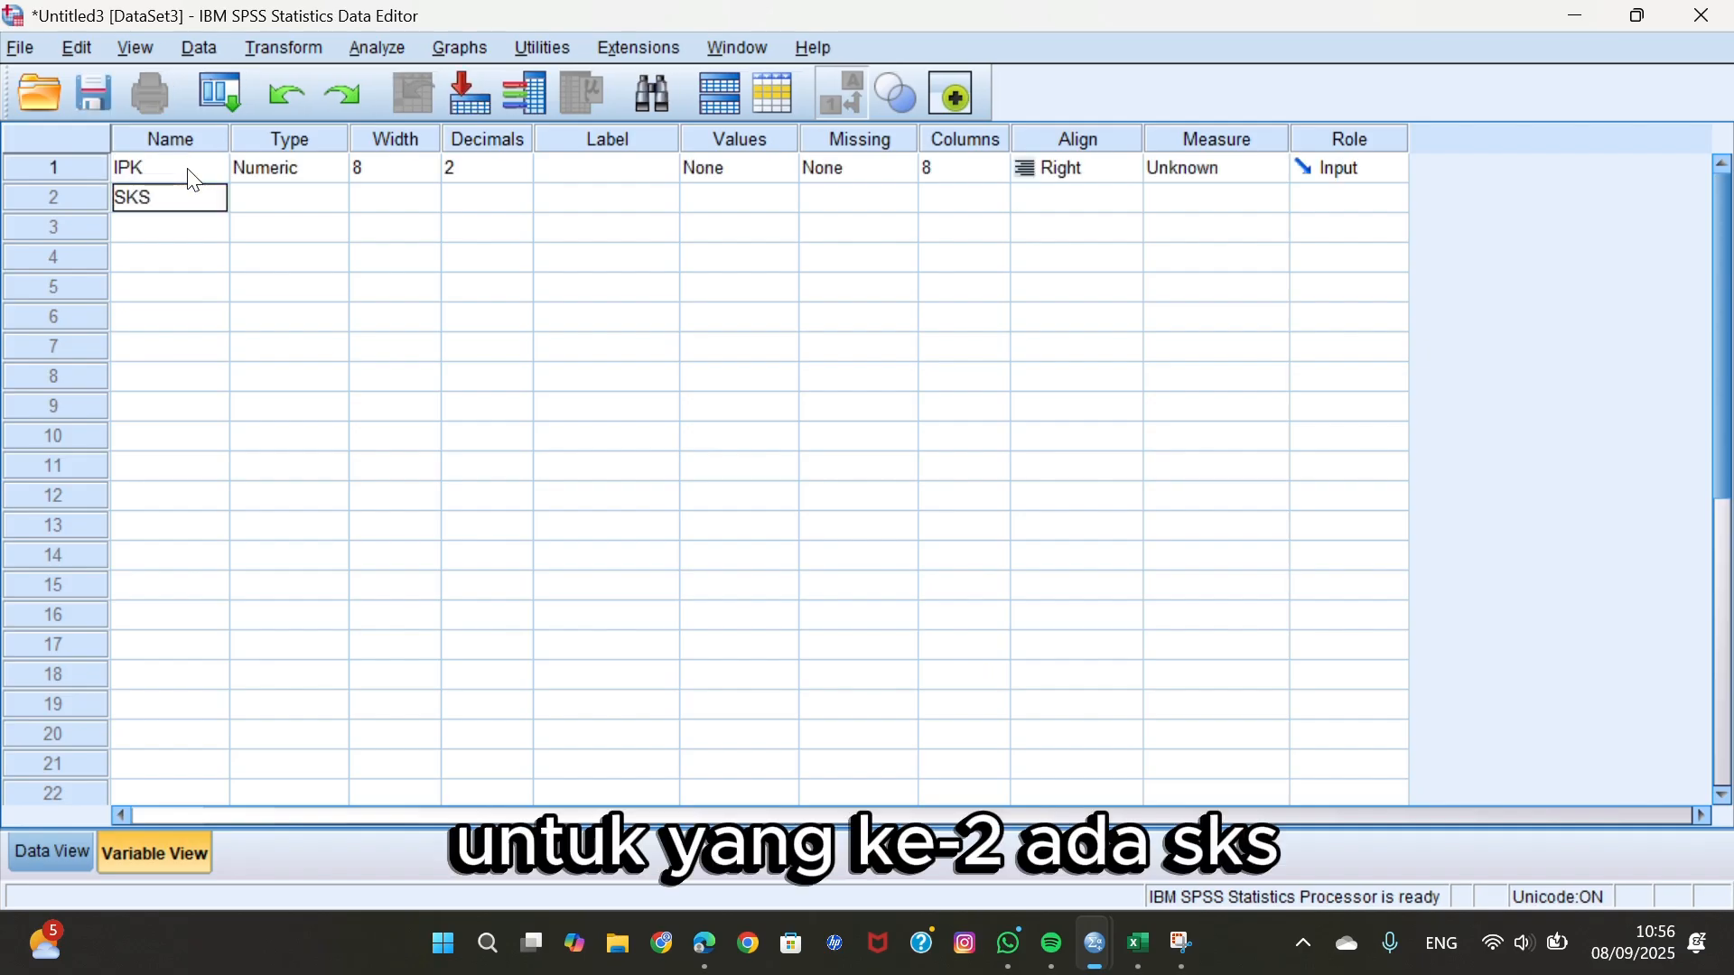
key(Return)
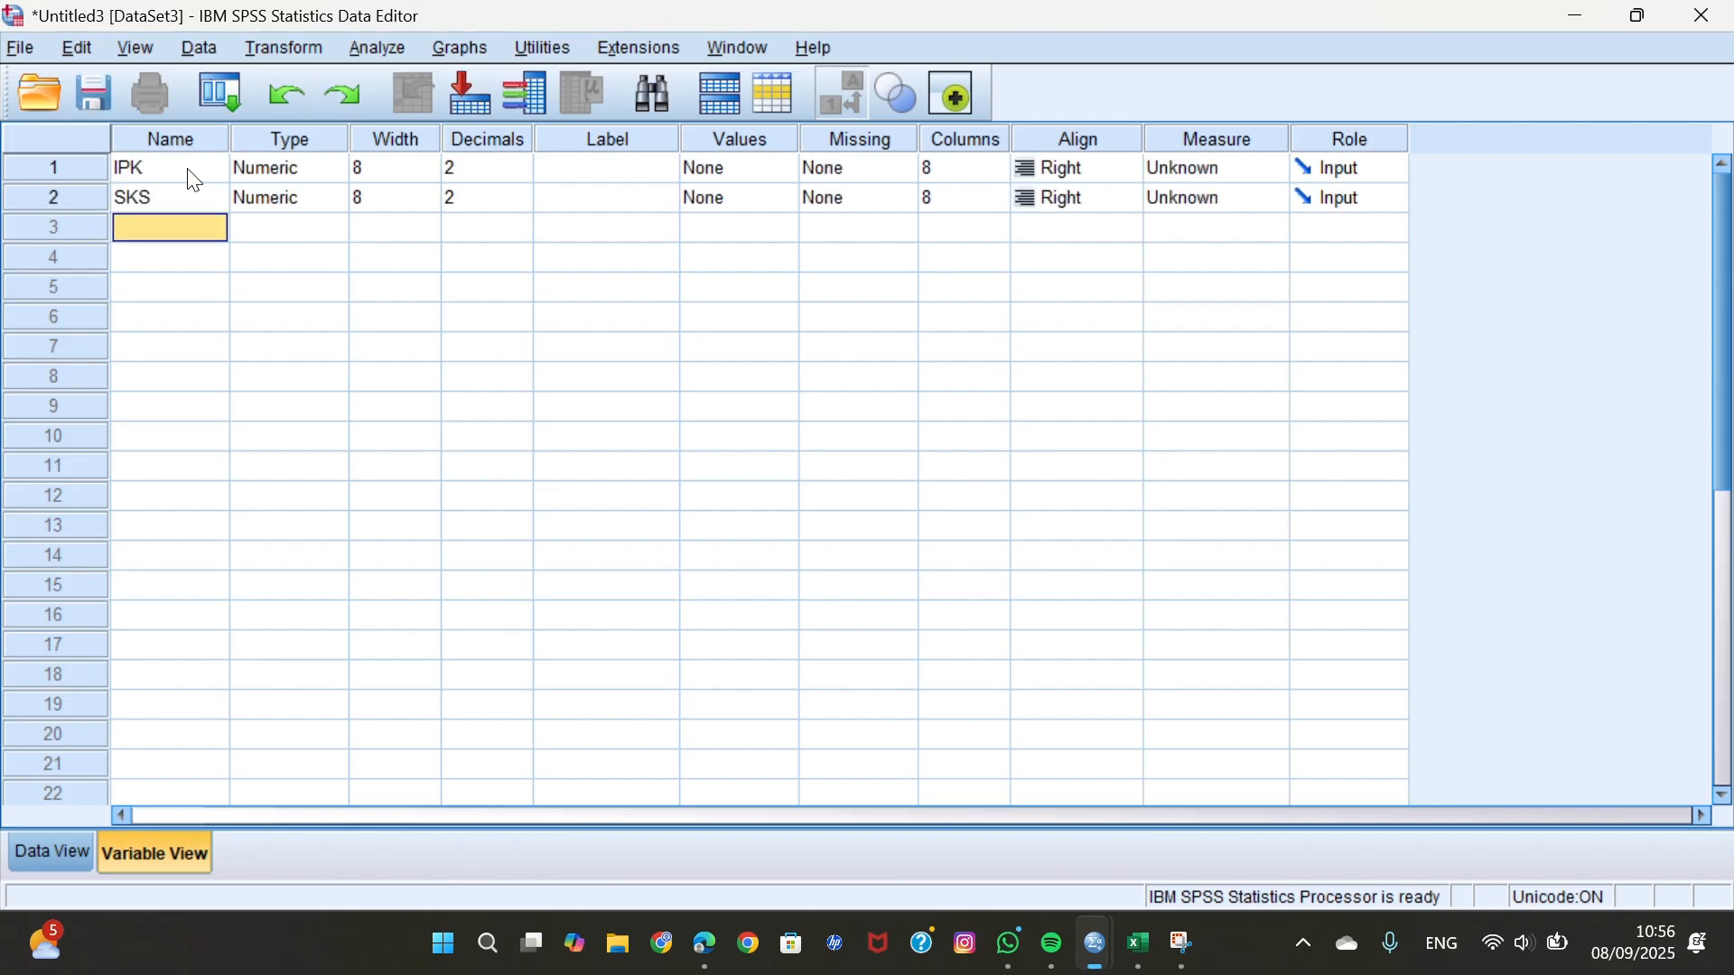
Define the third and fourth variables with the names MASA_STUDI and KEHADIRAN.
text(MASA)
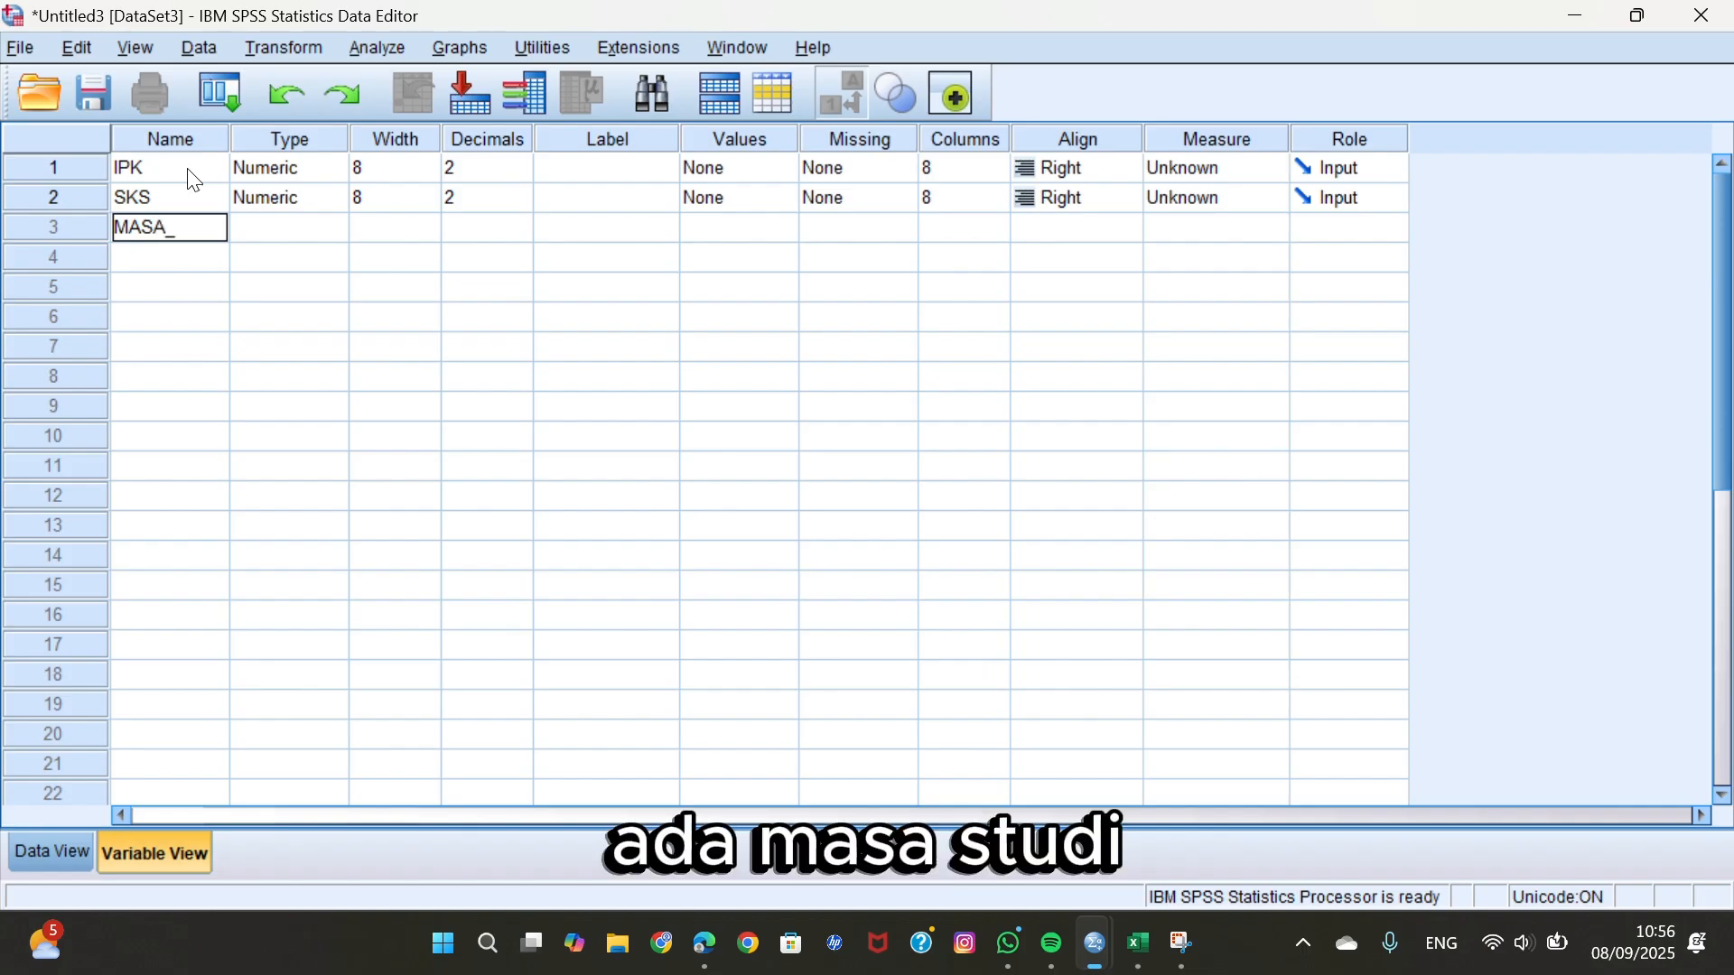
text(_STUDI)
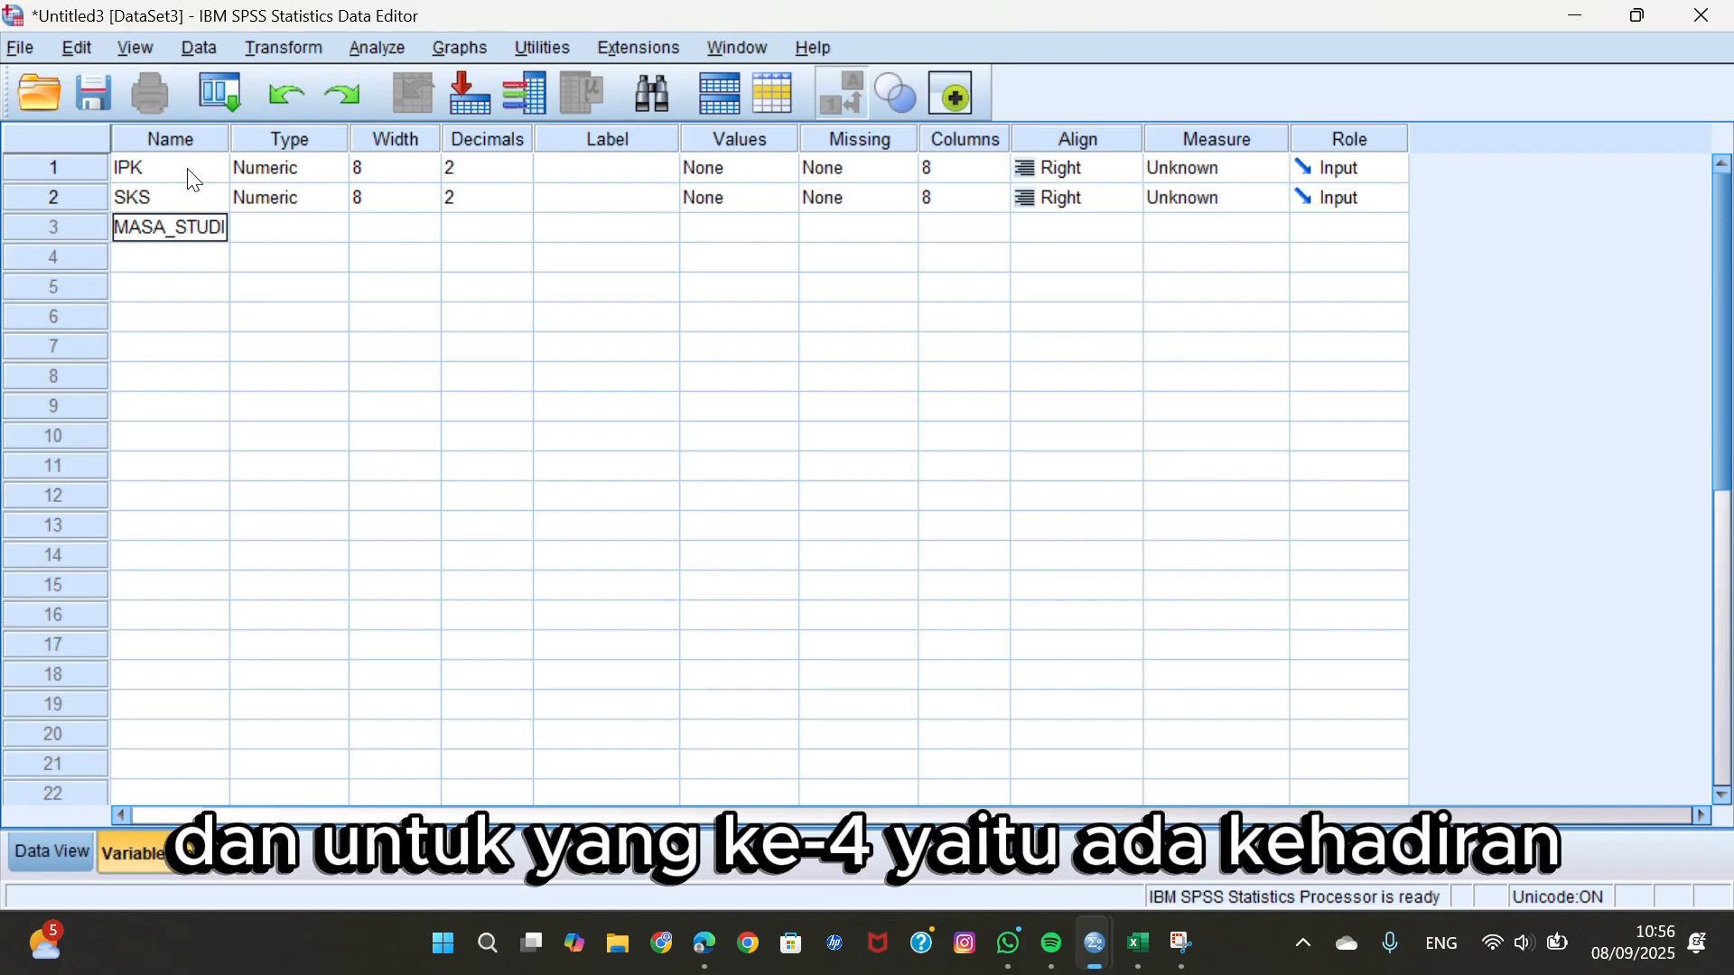
key(Return)
text(KEHA)
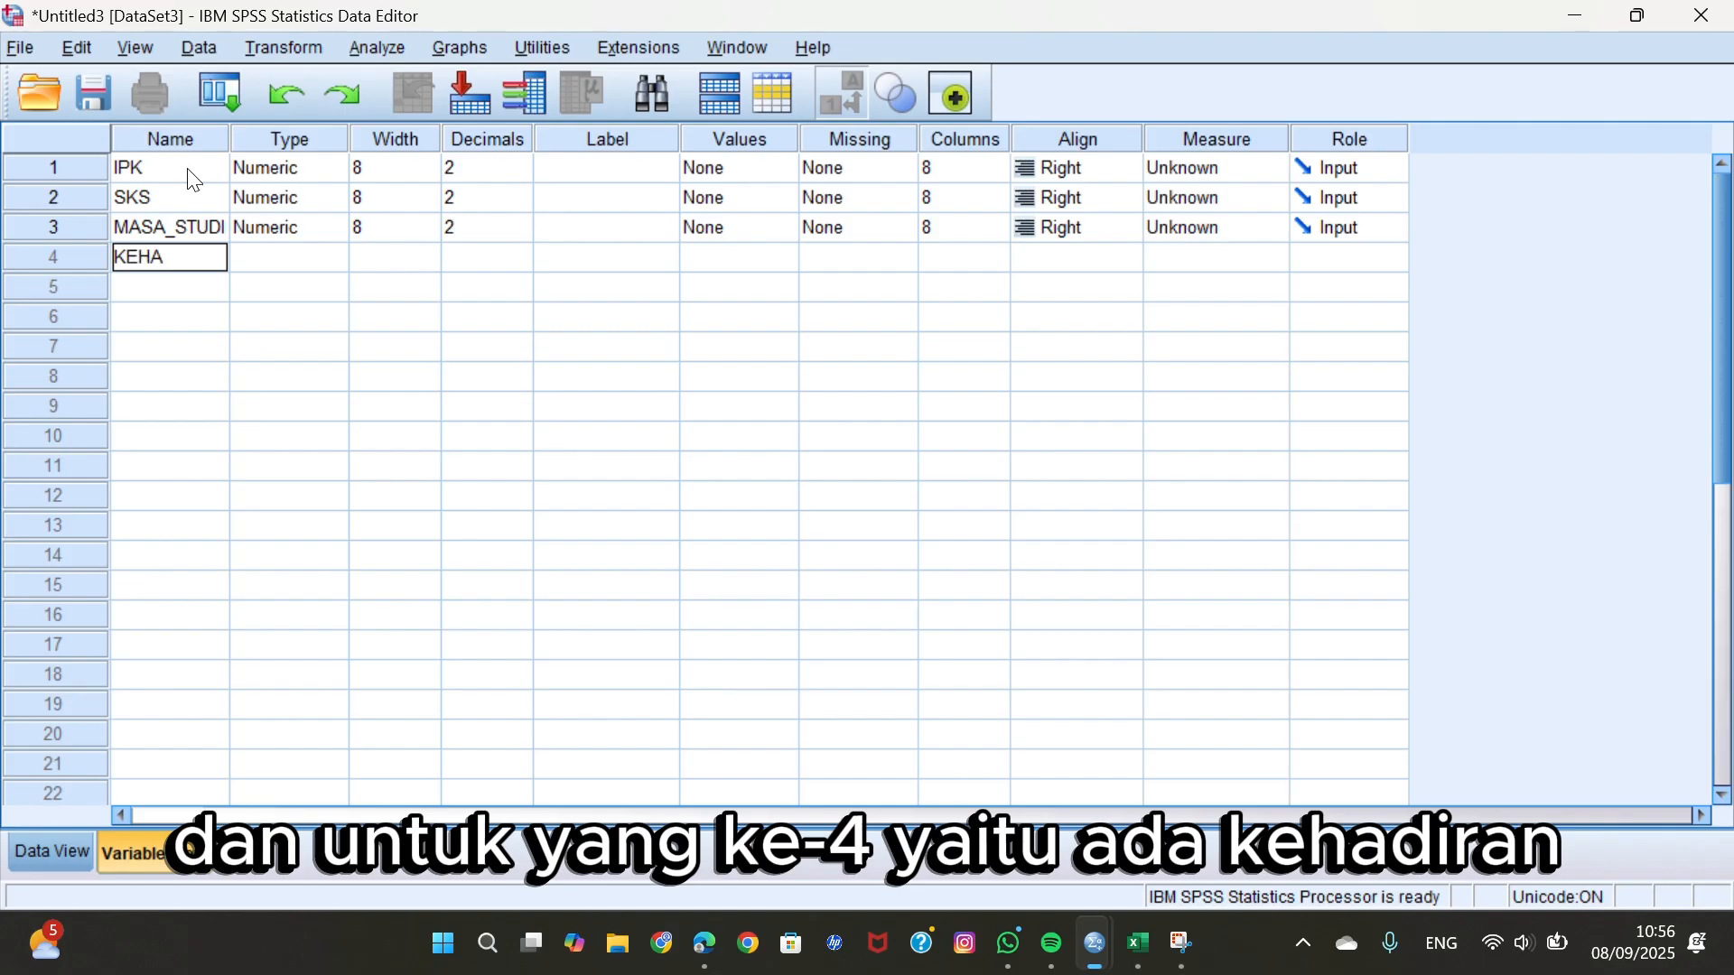
text(DIRAN)
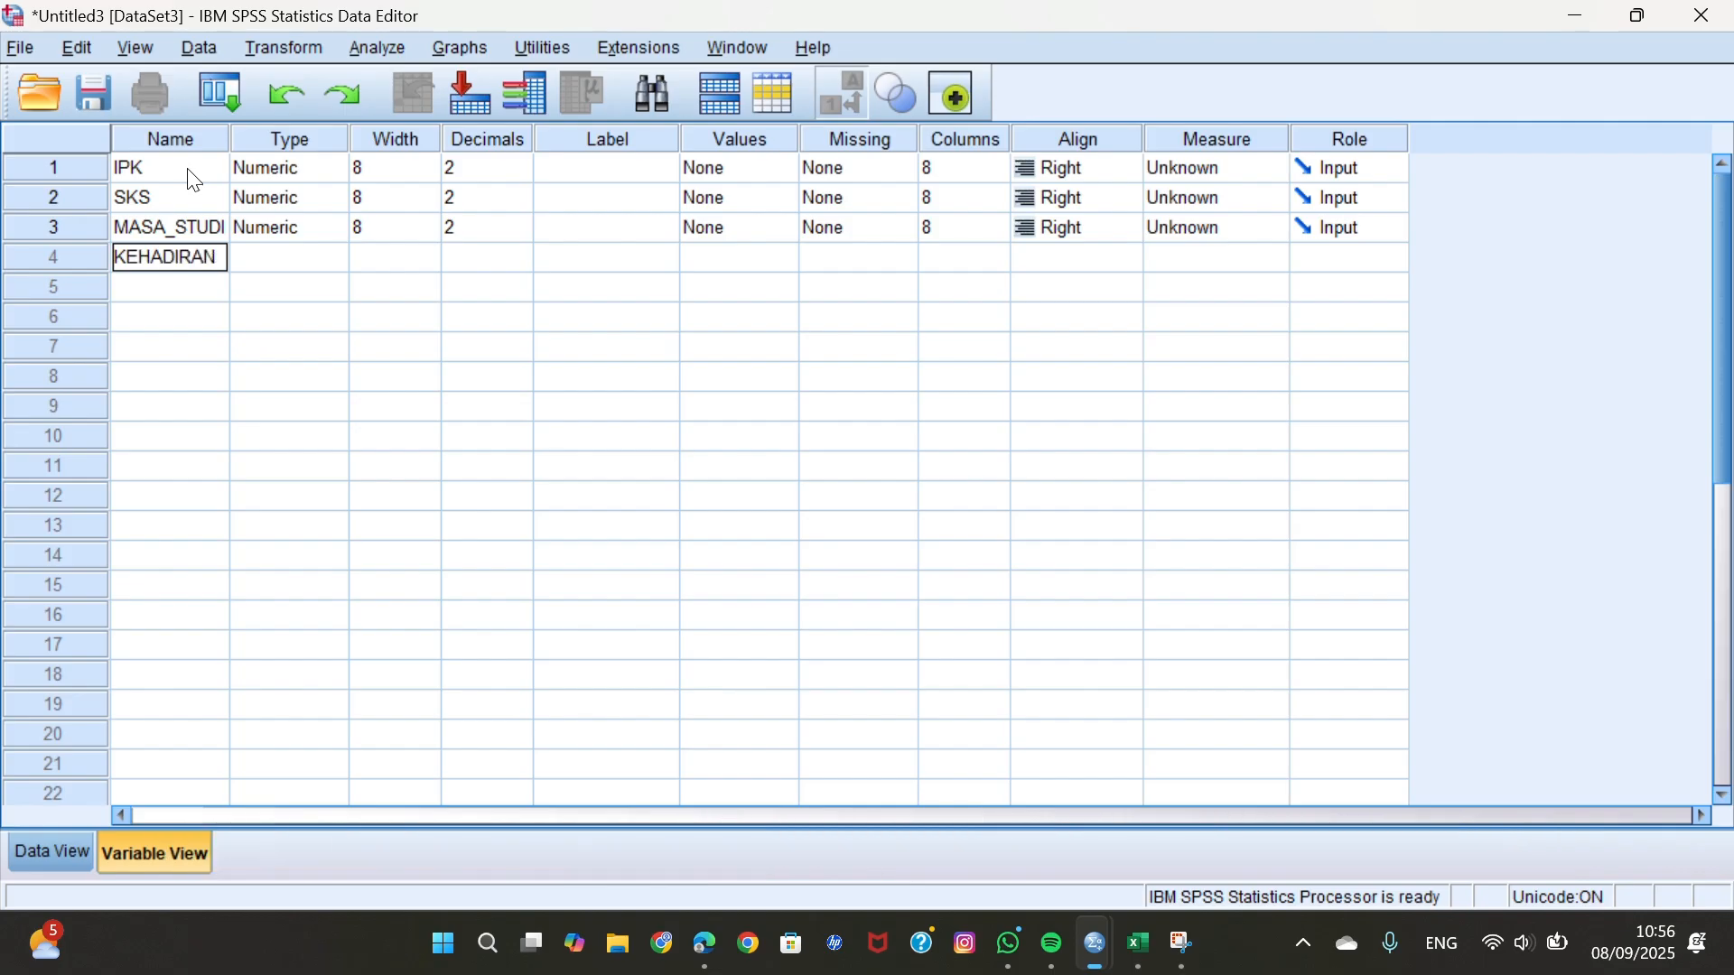
key(Return)
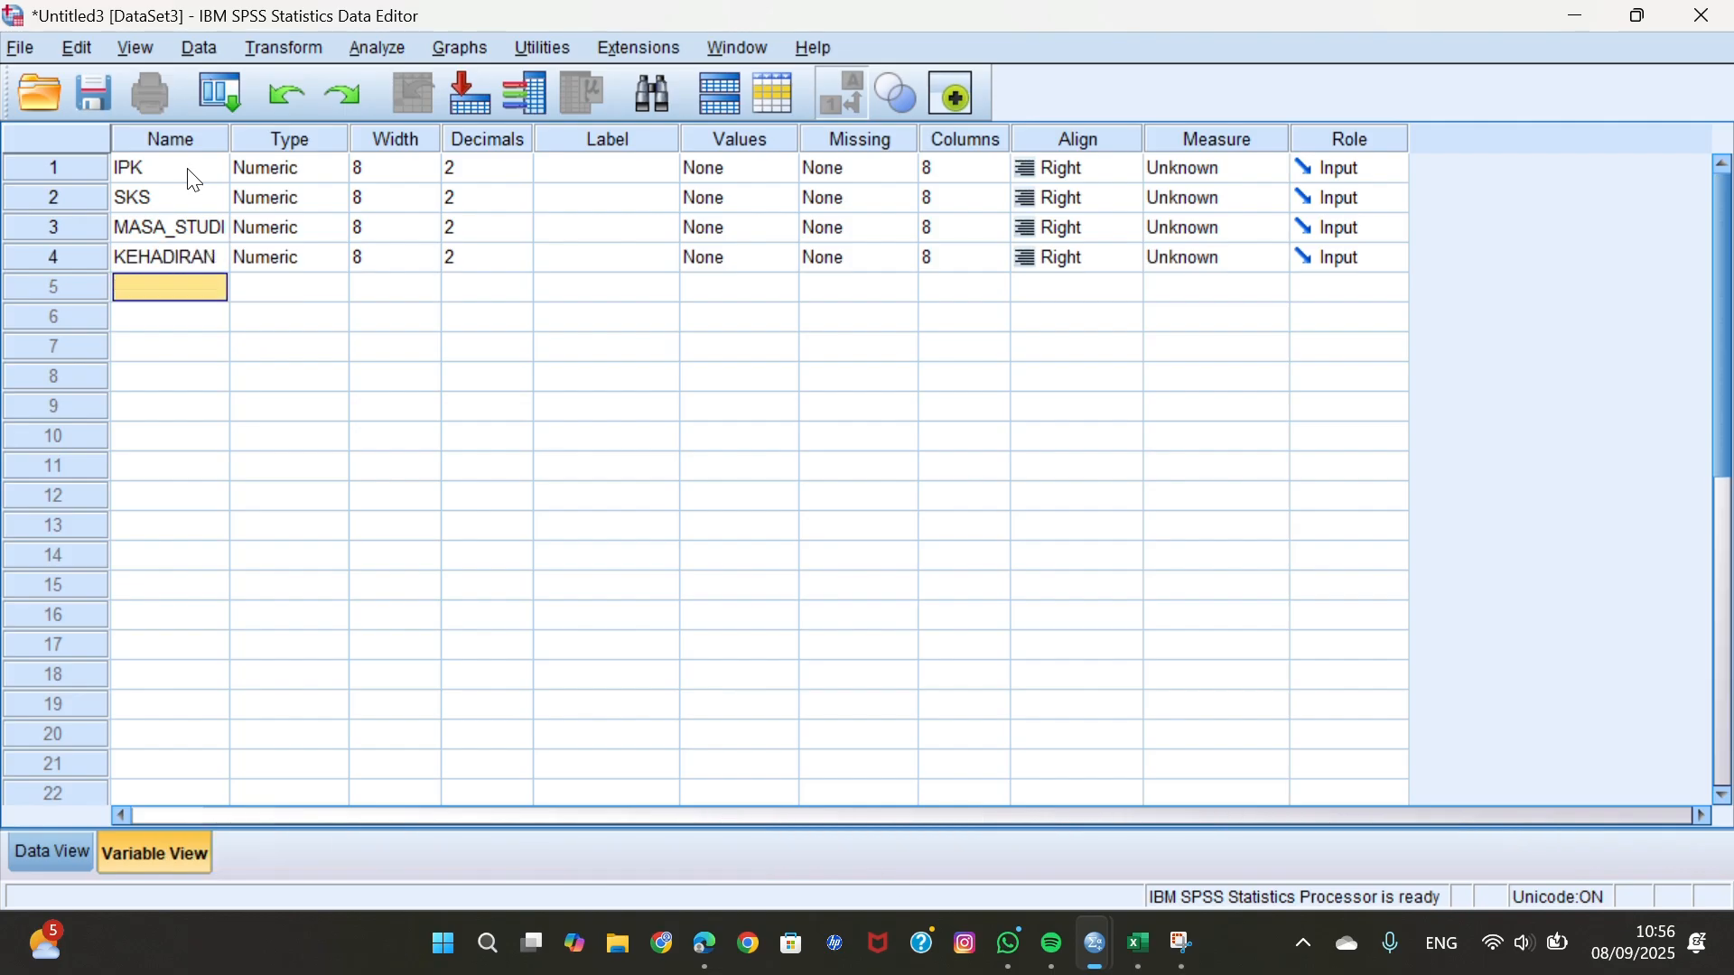
Set the decimals to 0 for SKS, 1 for MASA_STUDI and 0 for KEHADIRAN.
click(459, 171)
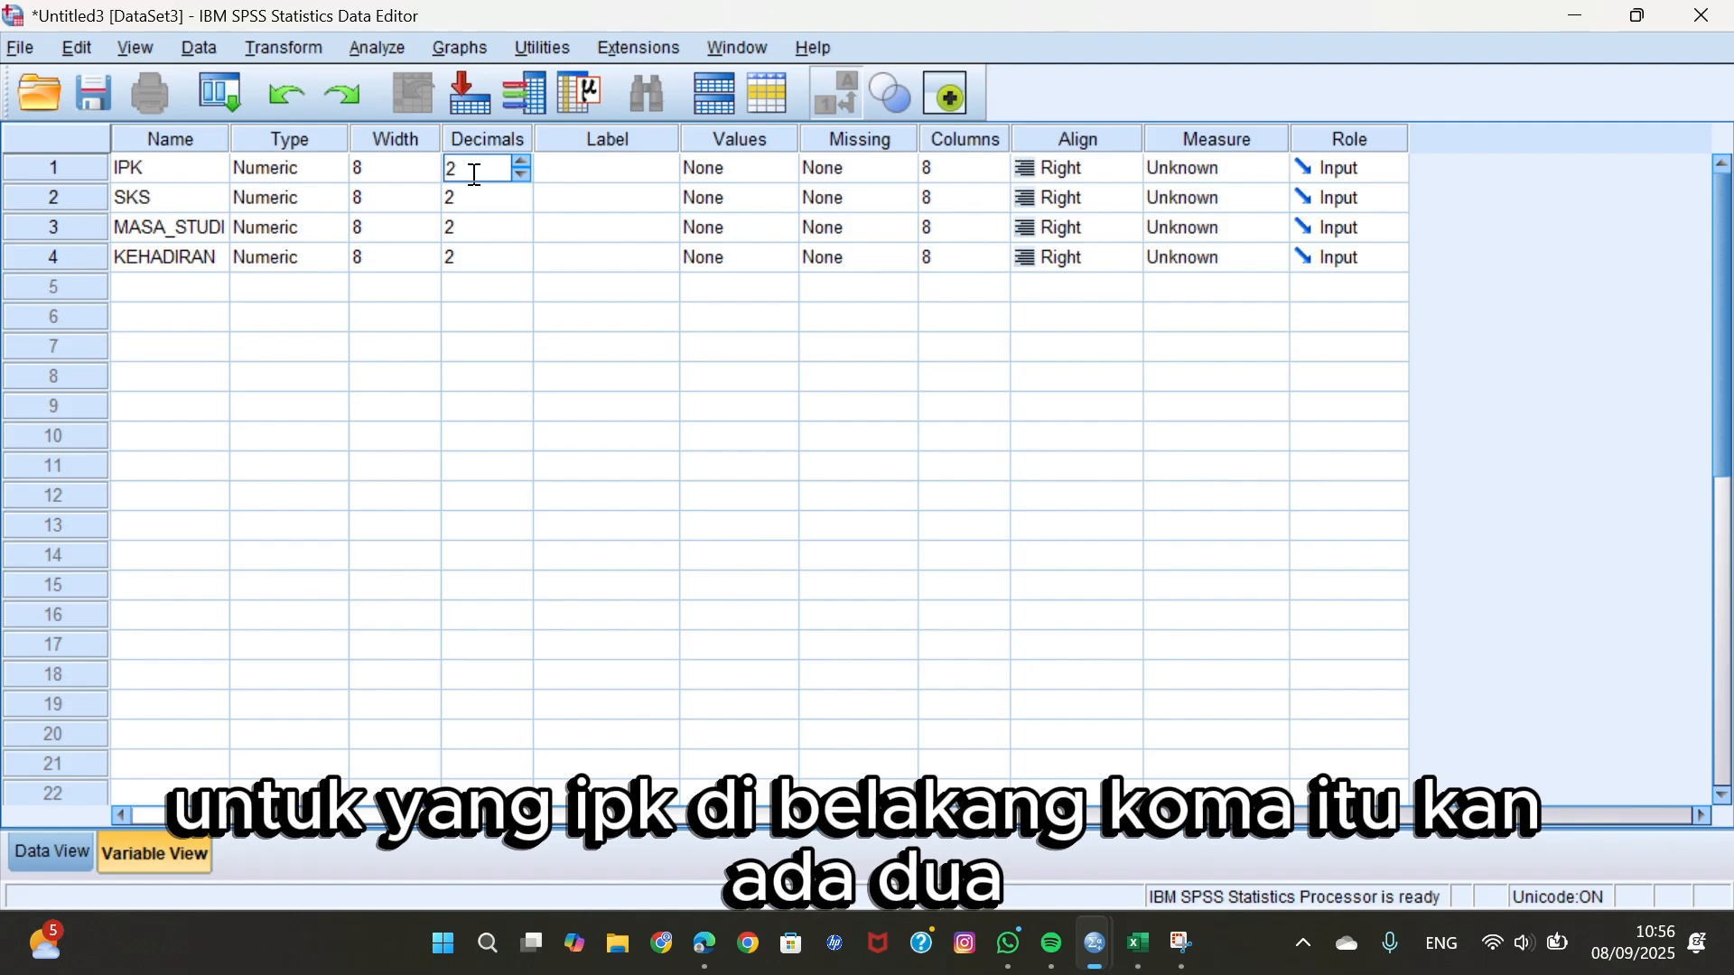
click(498, 196)
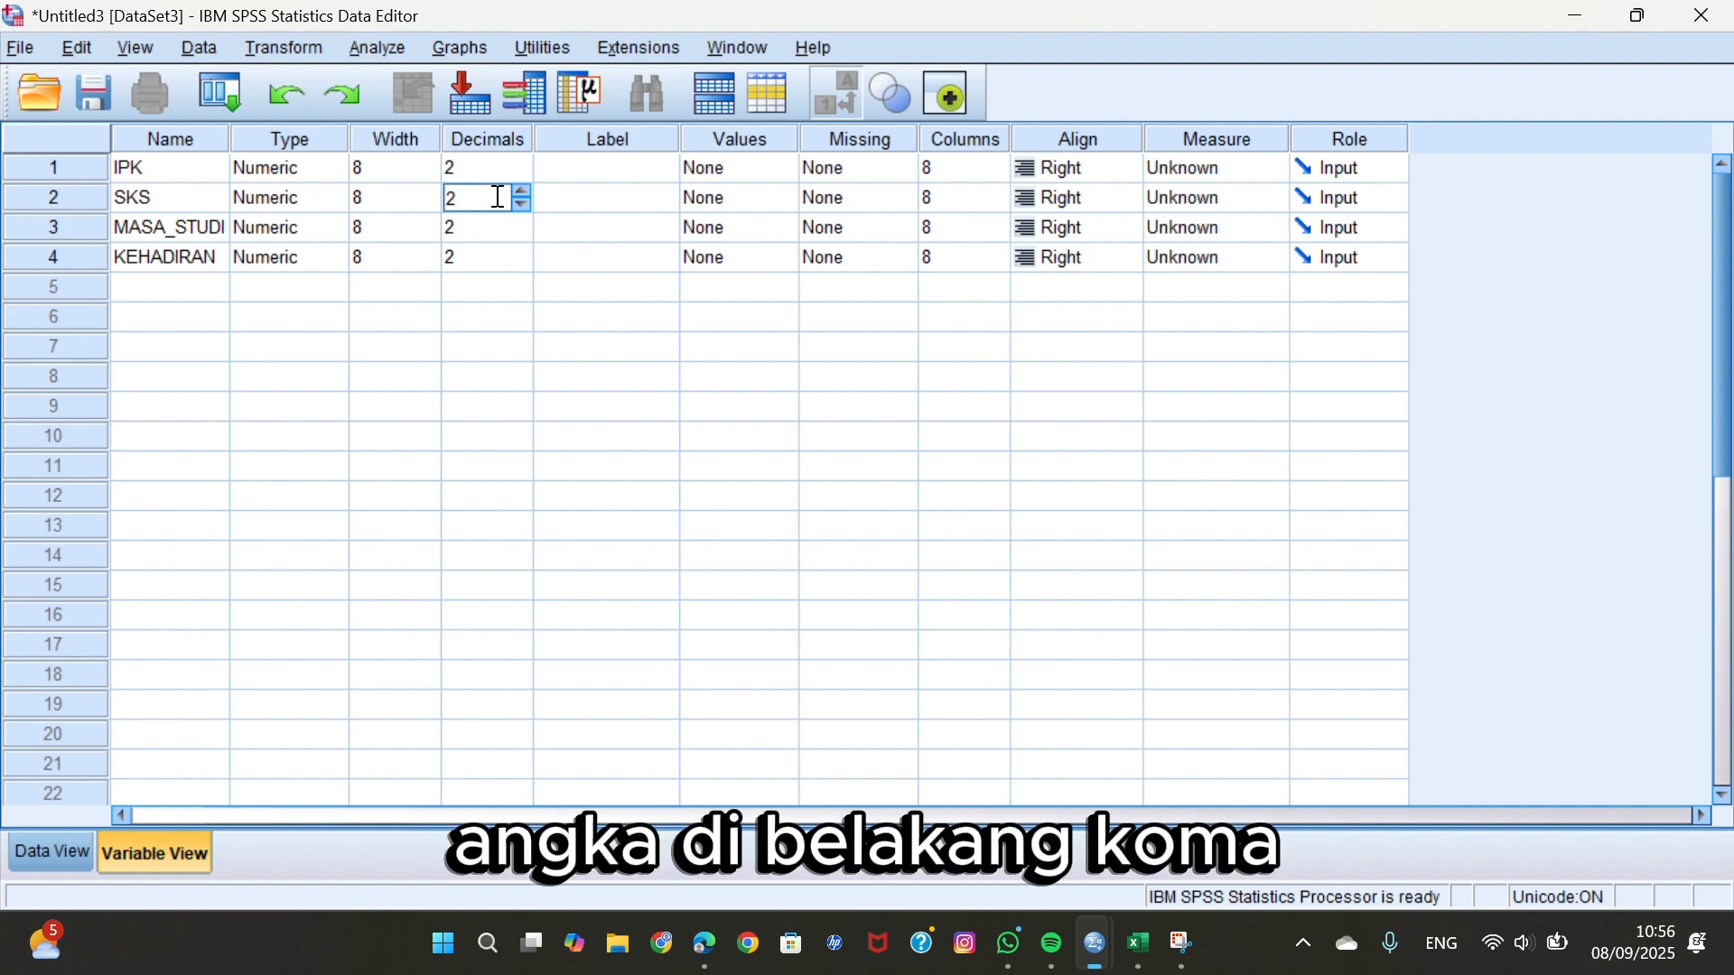
key(BackSpace)
text(0)
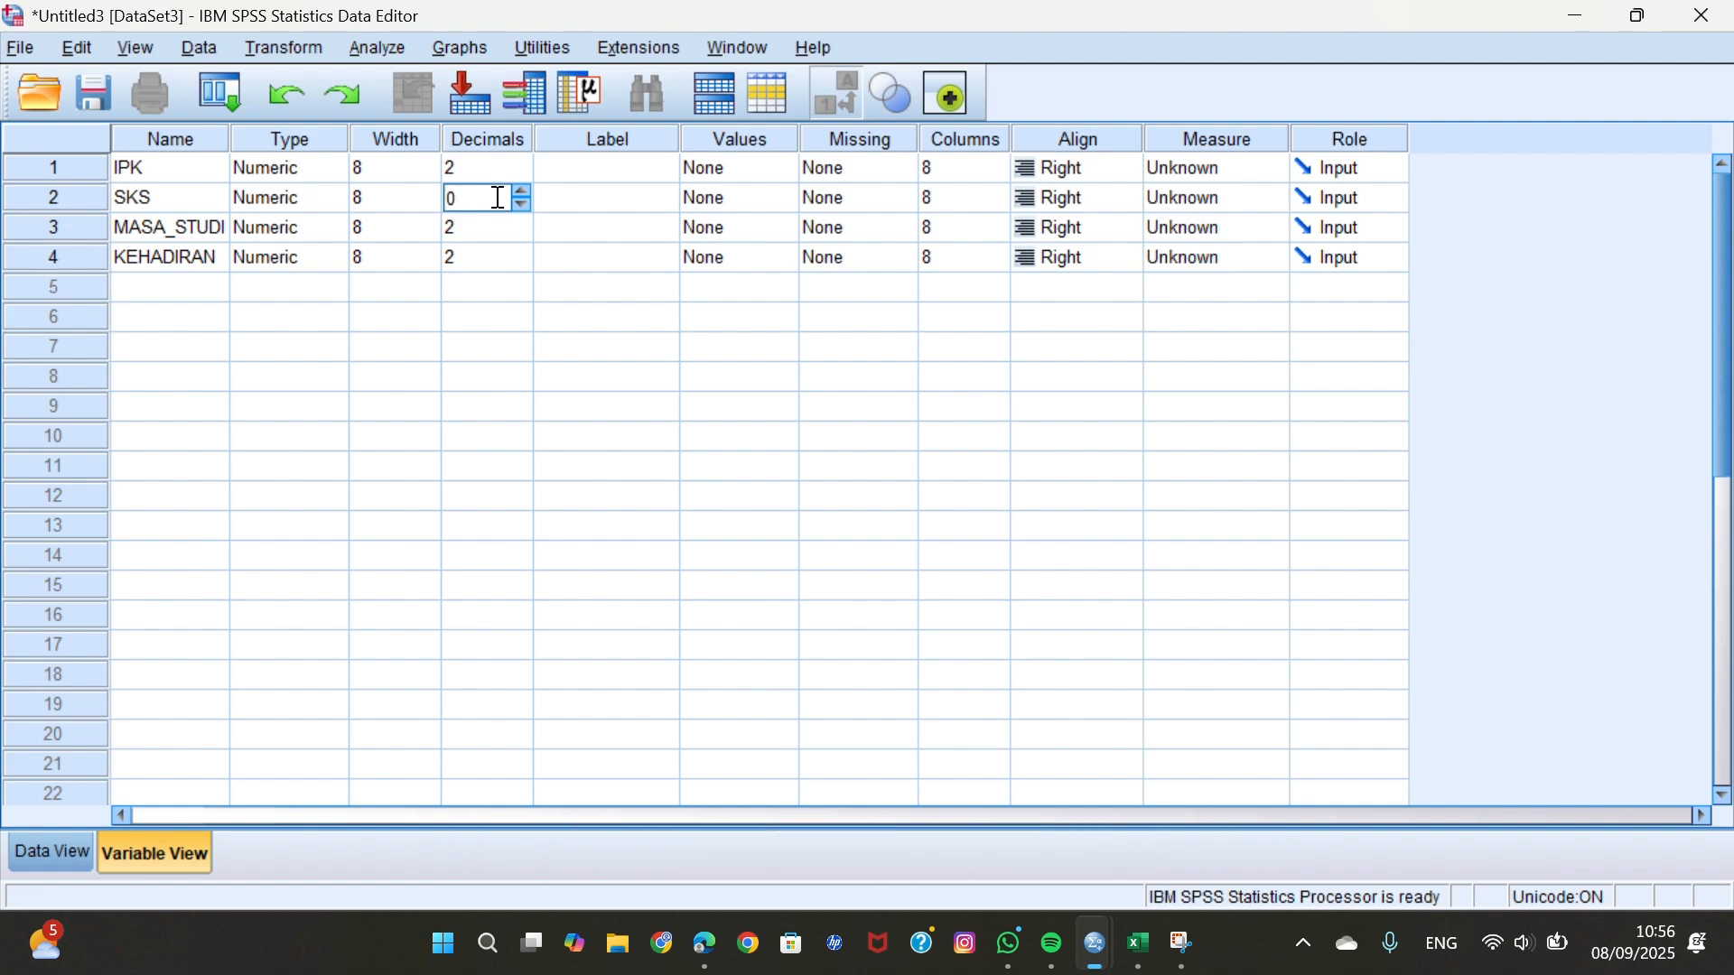
click(499, 227)
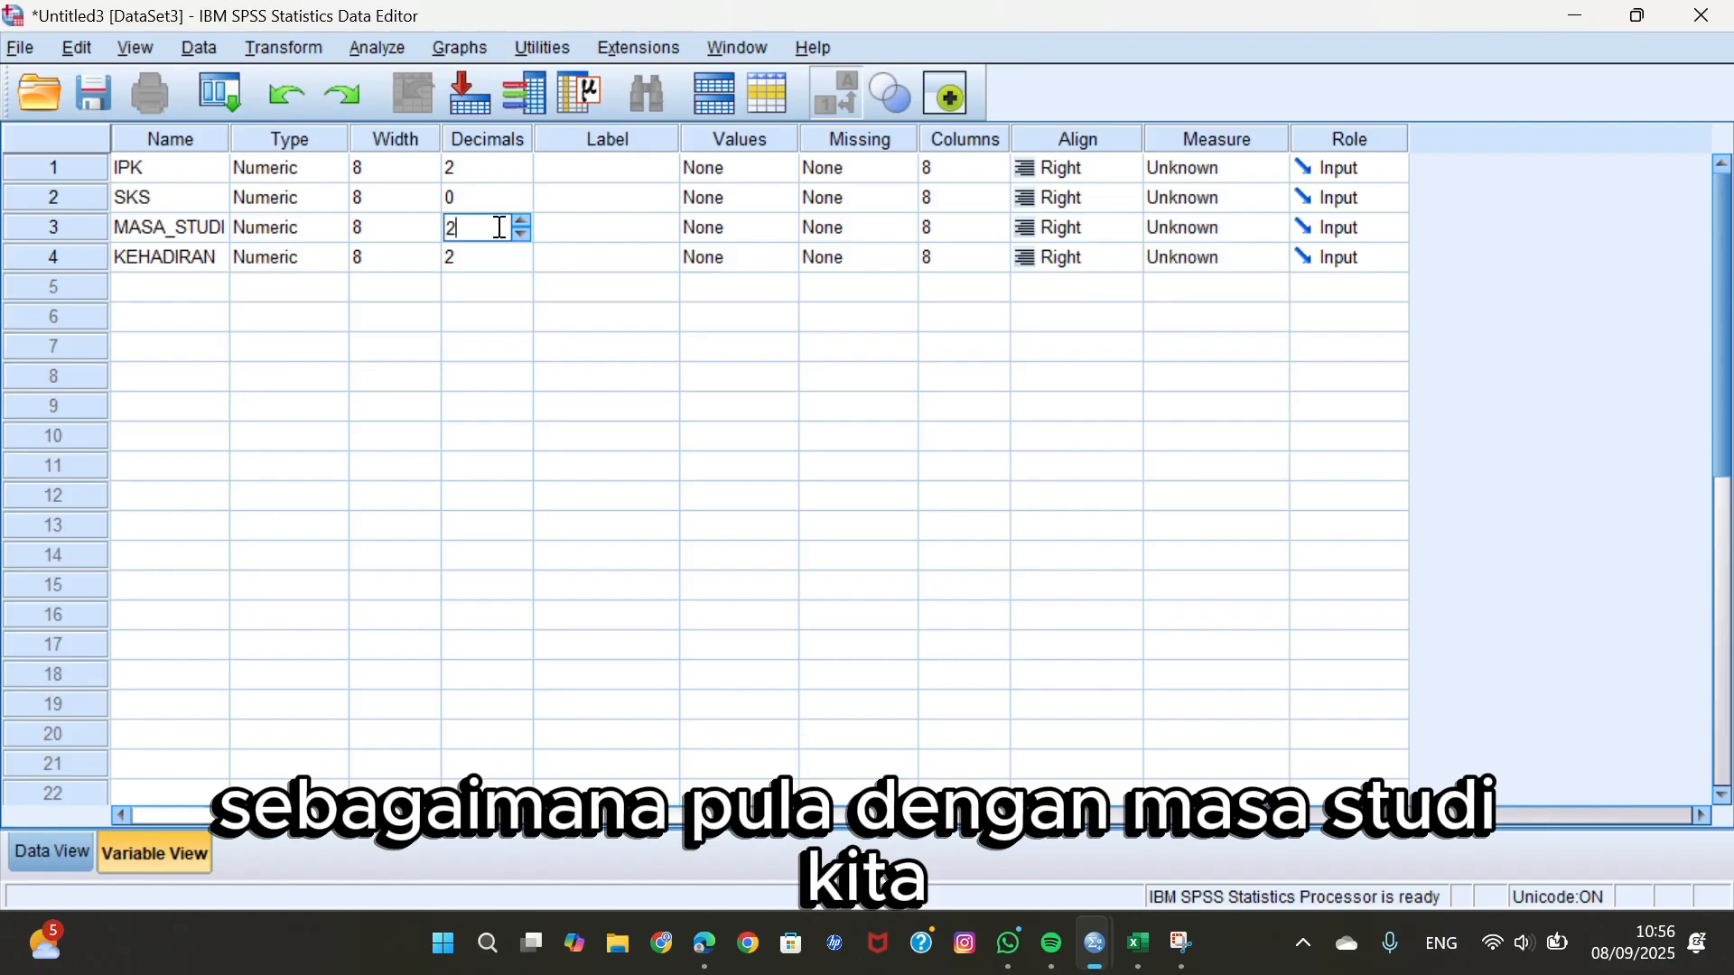
key(BackSpace)
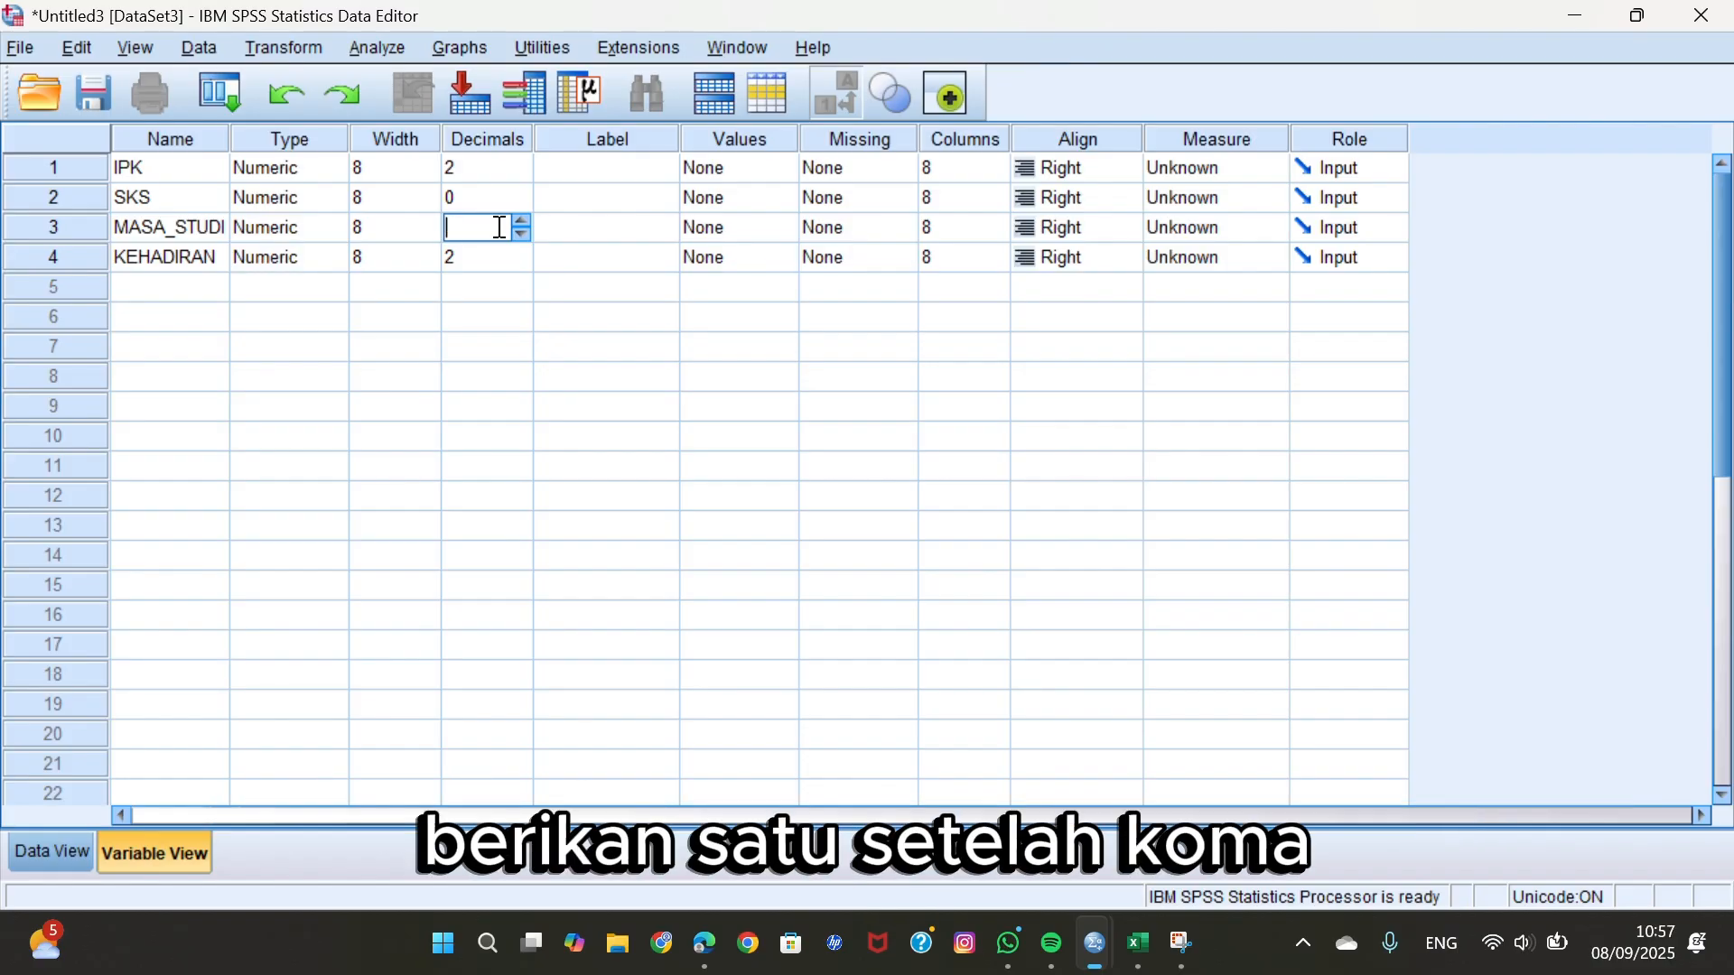
text(1)
click(495, 260)
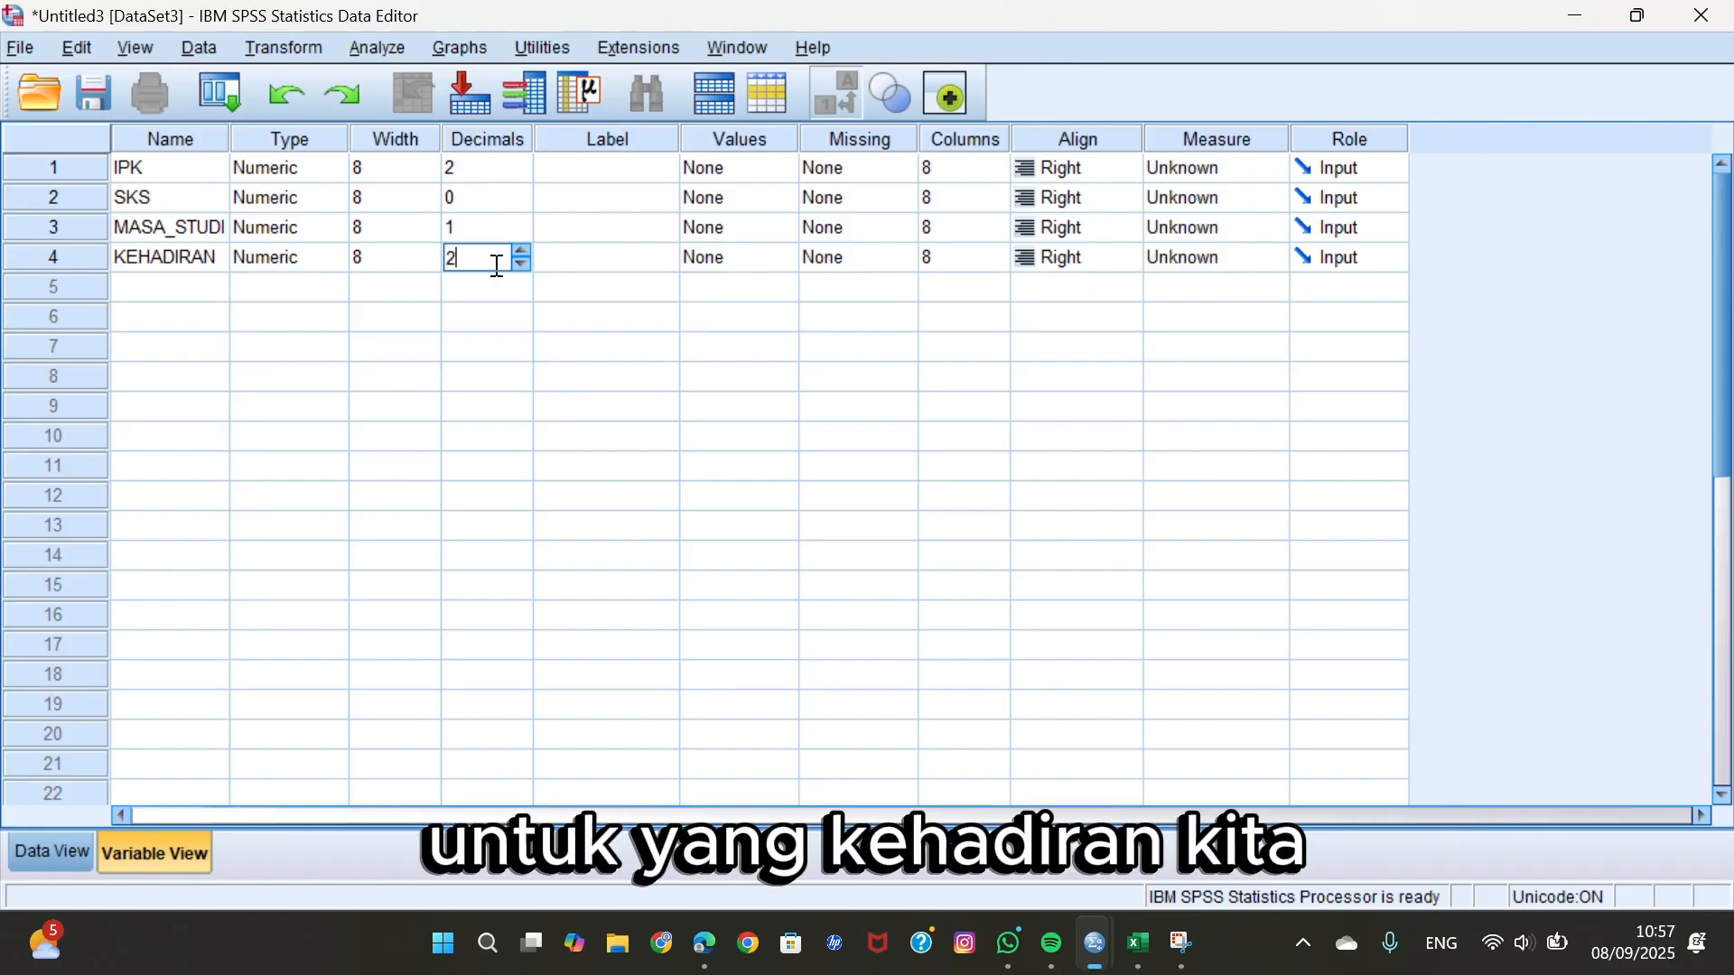
key(BackSpace)
text(0)
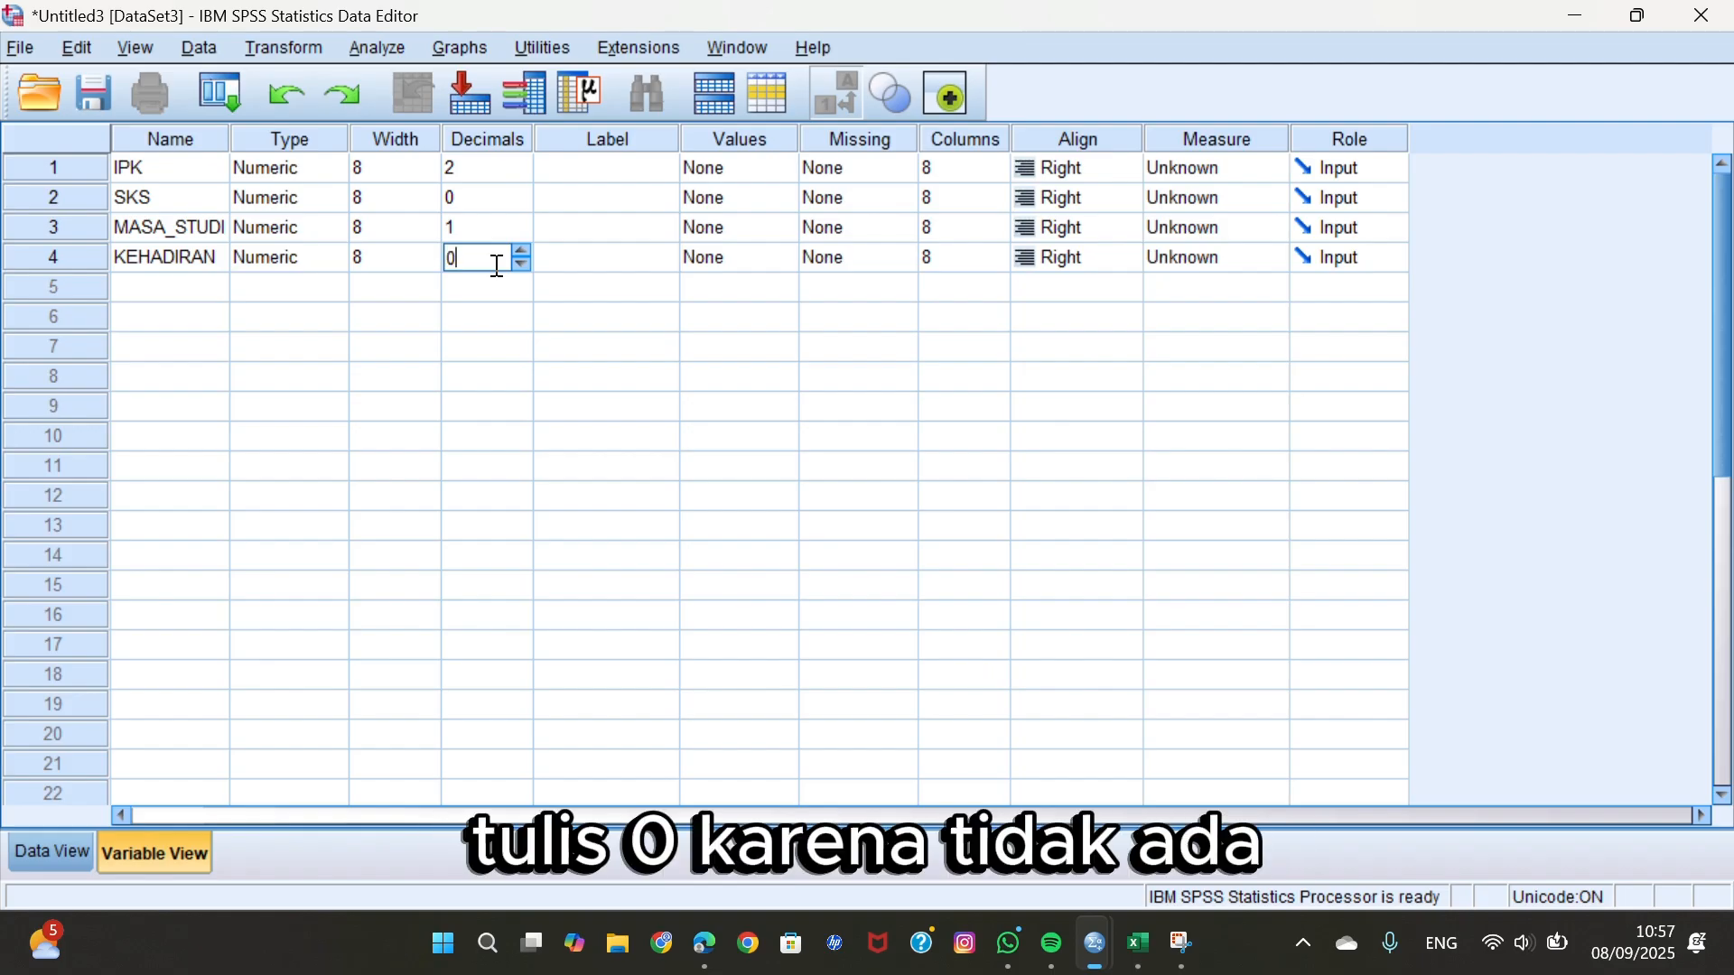
Give the KEHADIRAN variable the label "KEHADIRAN (%)".
click(560, 258)
text(KE)
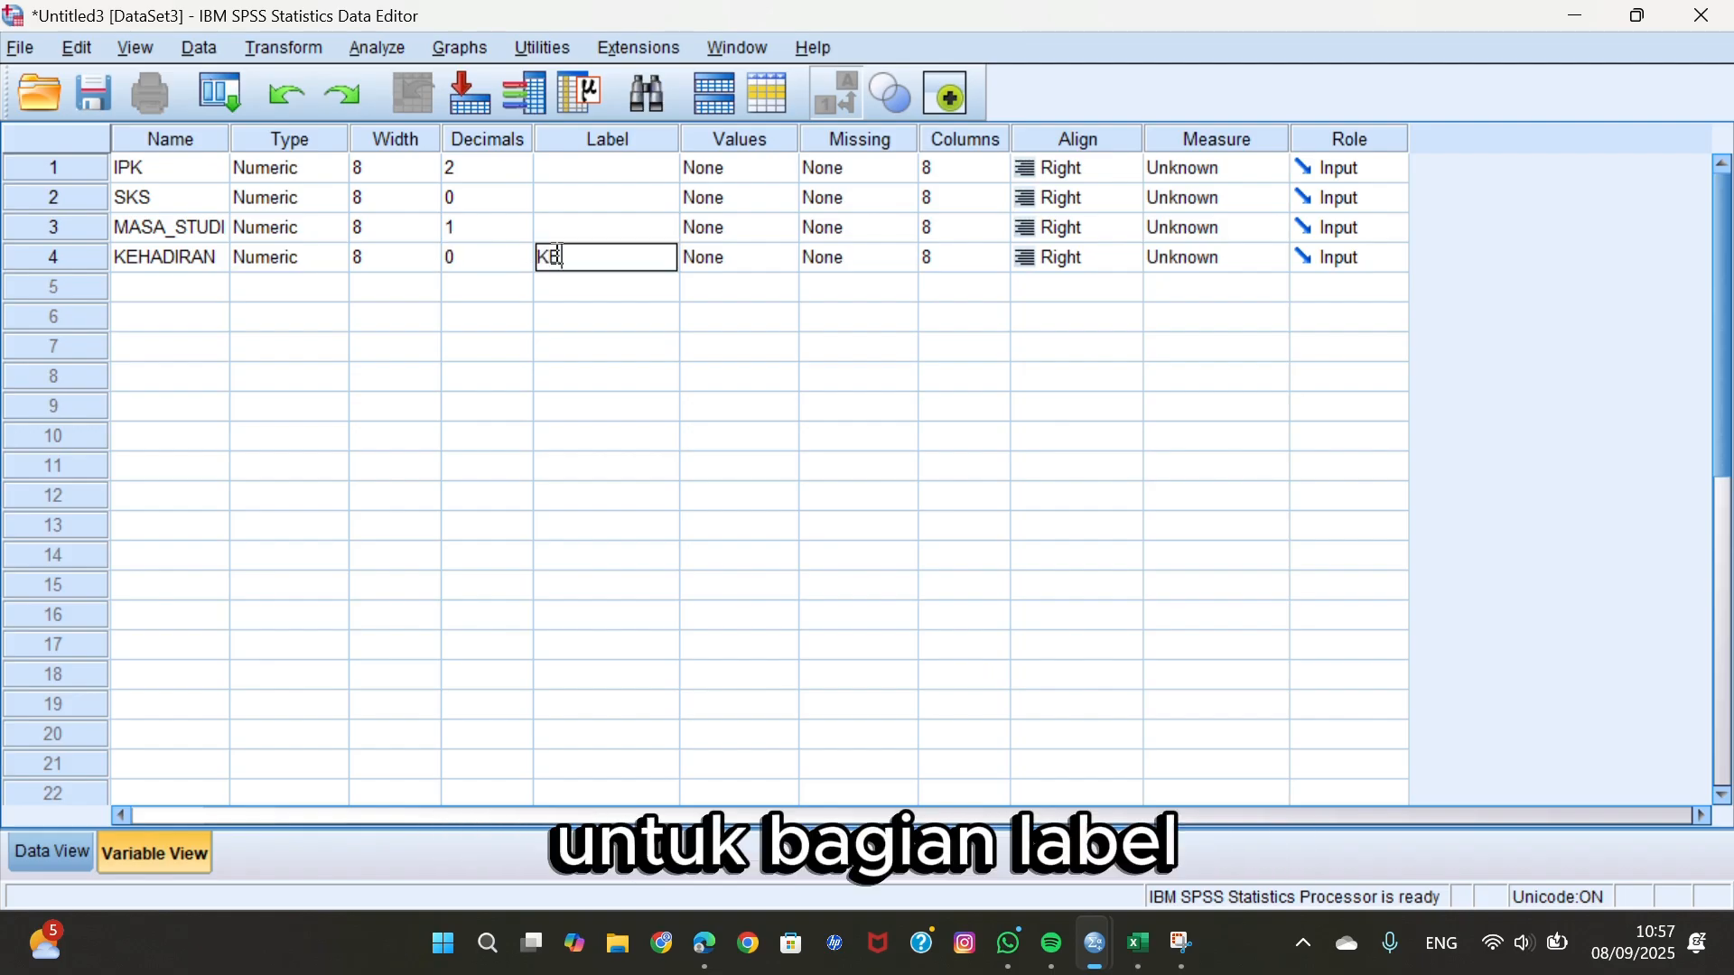
text(HADIRAN)
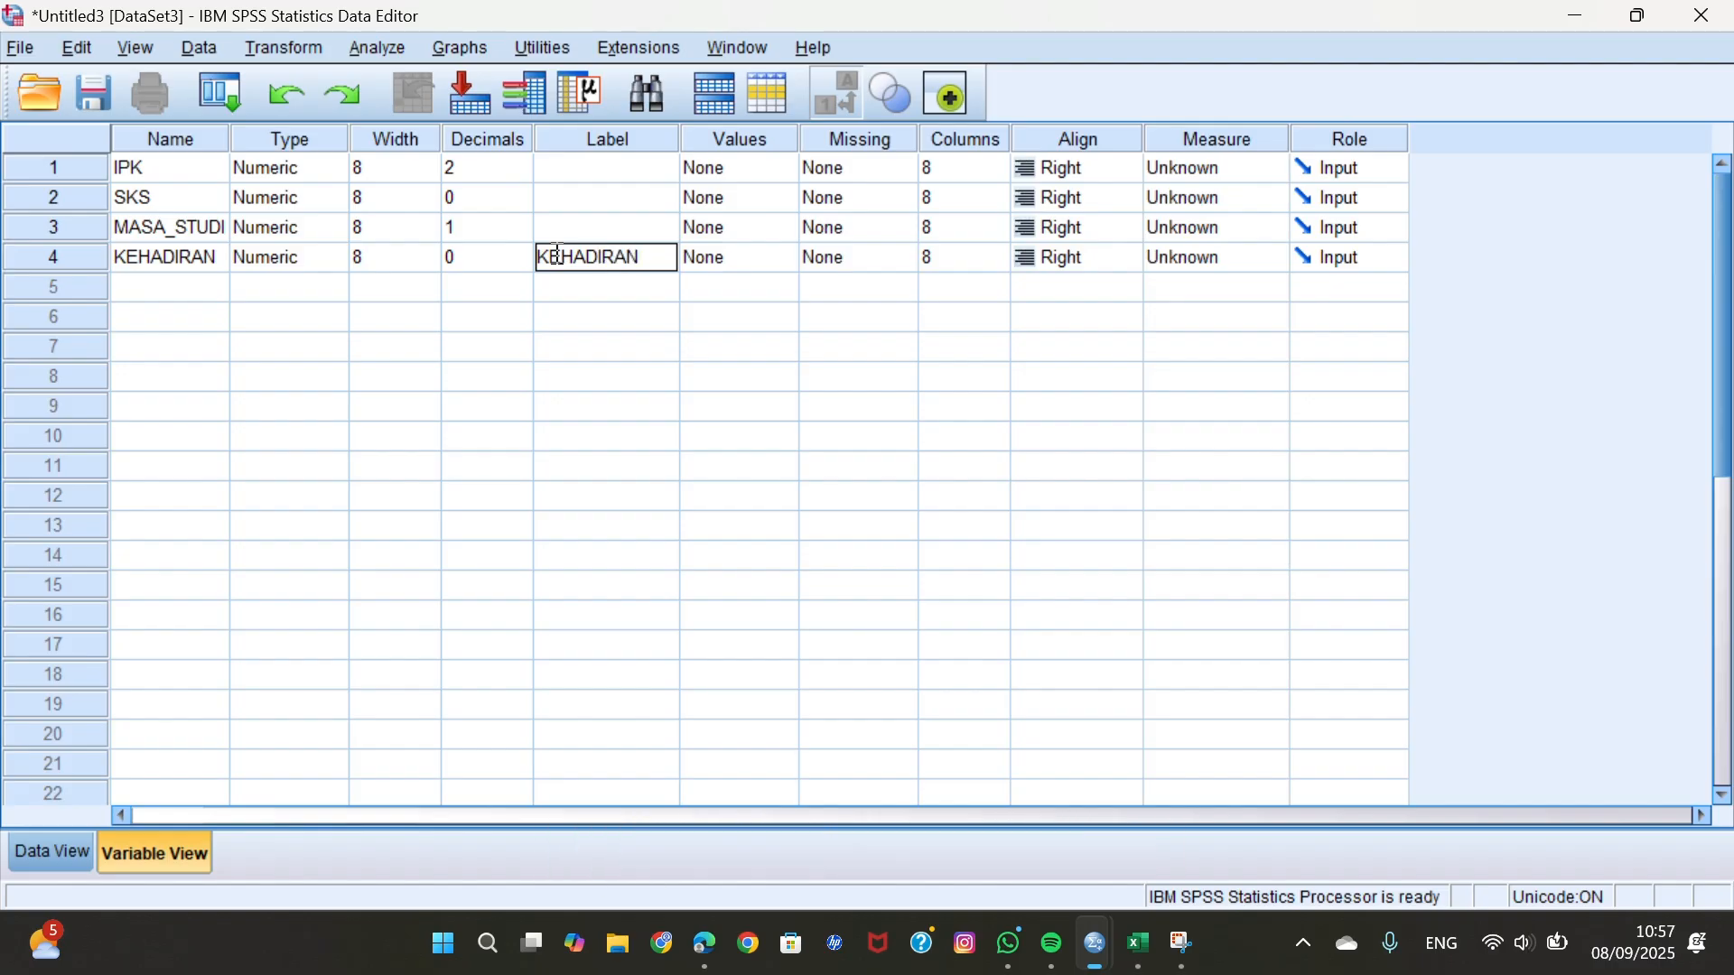
text( ()
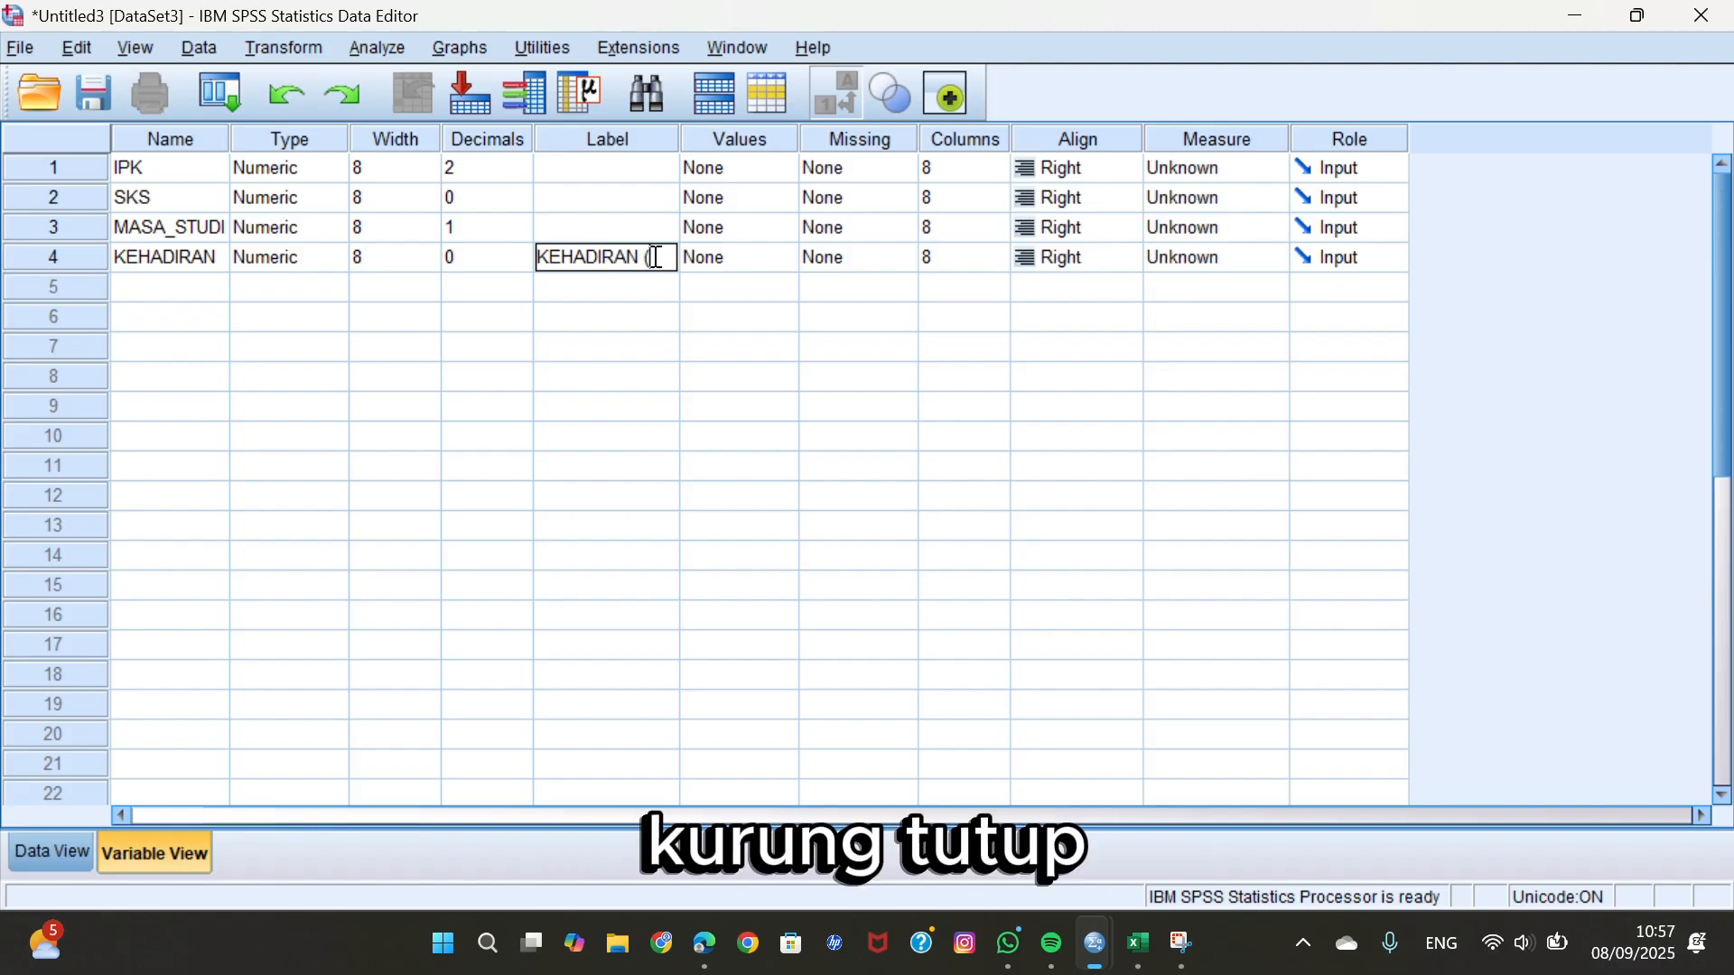
text(%))
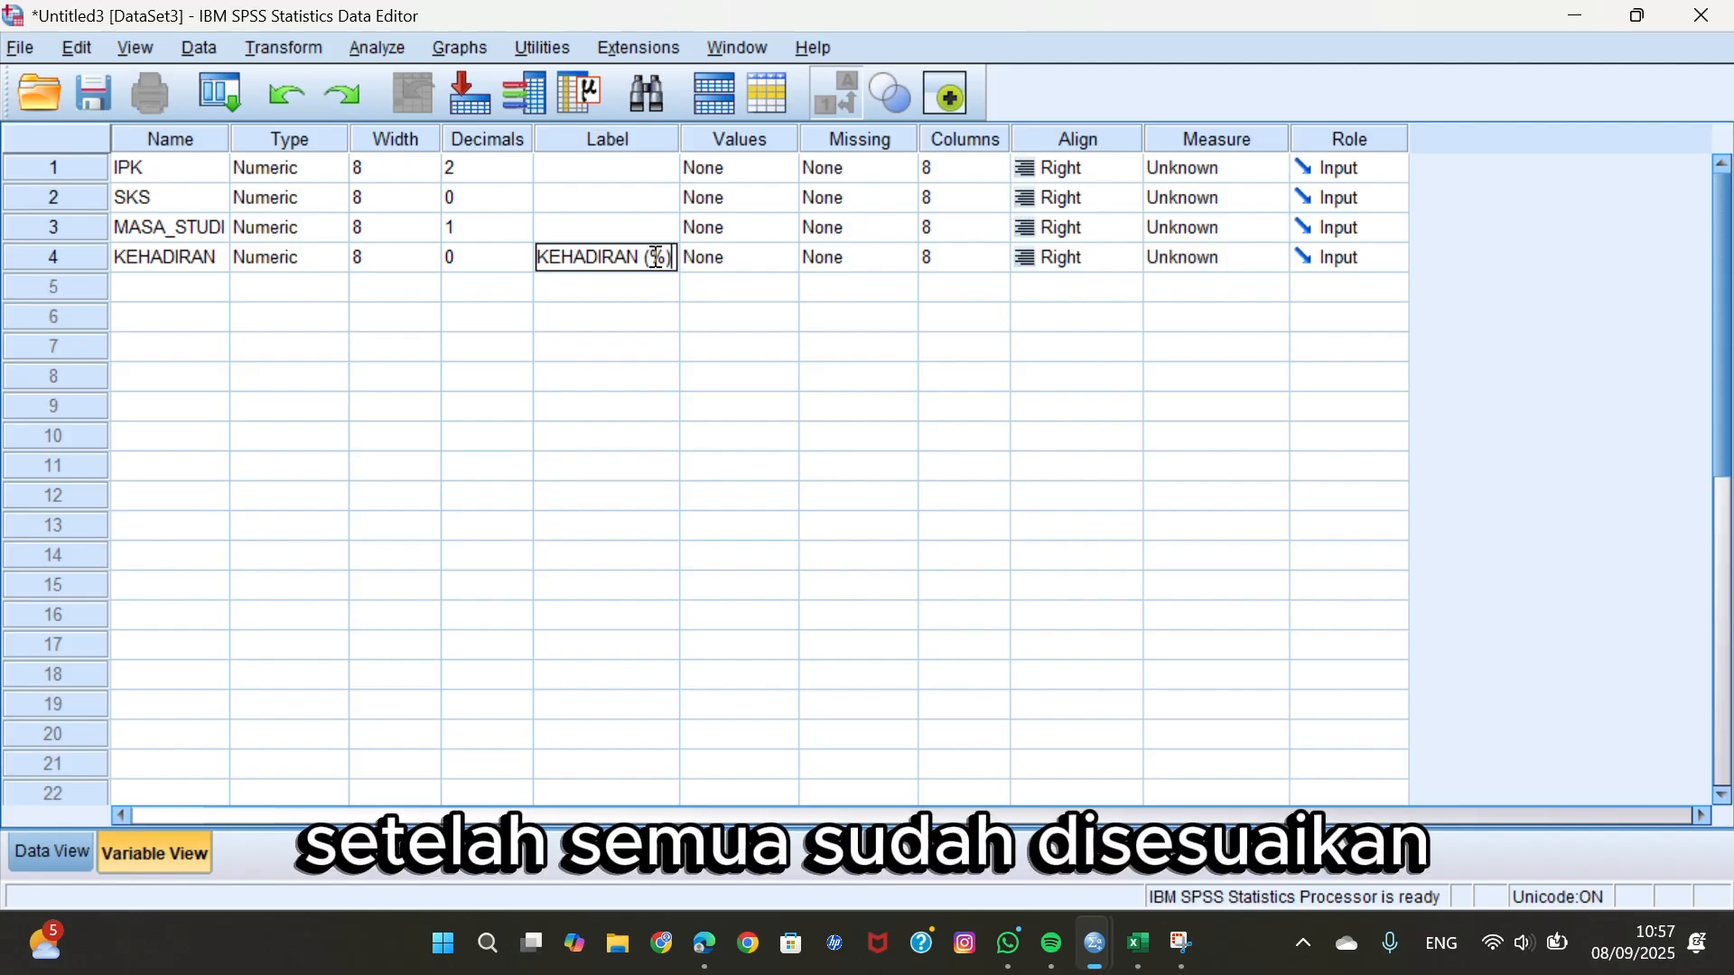
Show the SPSS data grid, switch to the Excel workbook and copy the IPK, SKS, MASA STUDI and KEHADIRAN values in C5:F44.
click(62, 859)
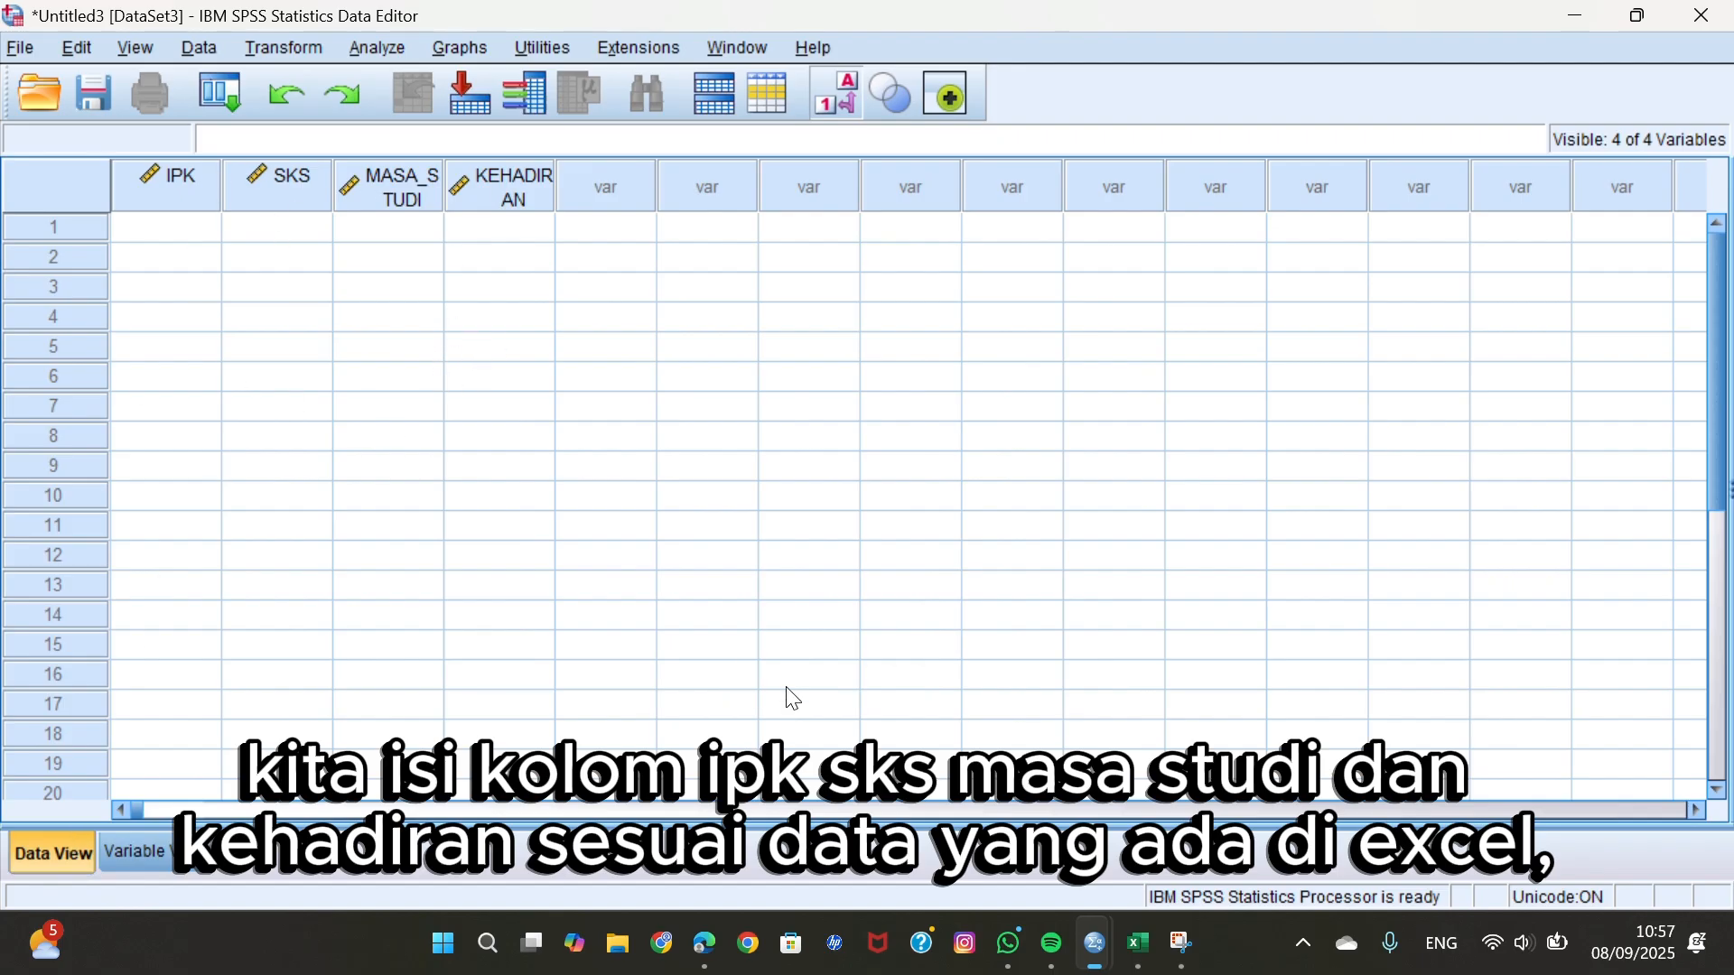
click(1140, 943)
drag(147, 387, 349, 797)
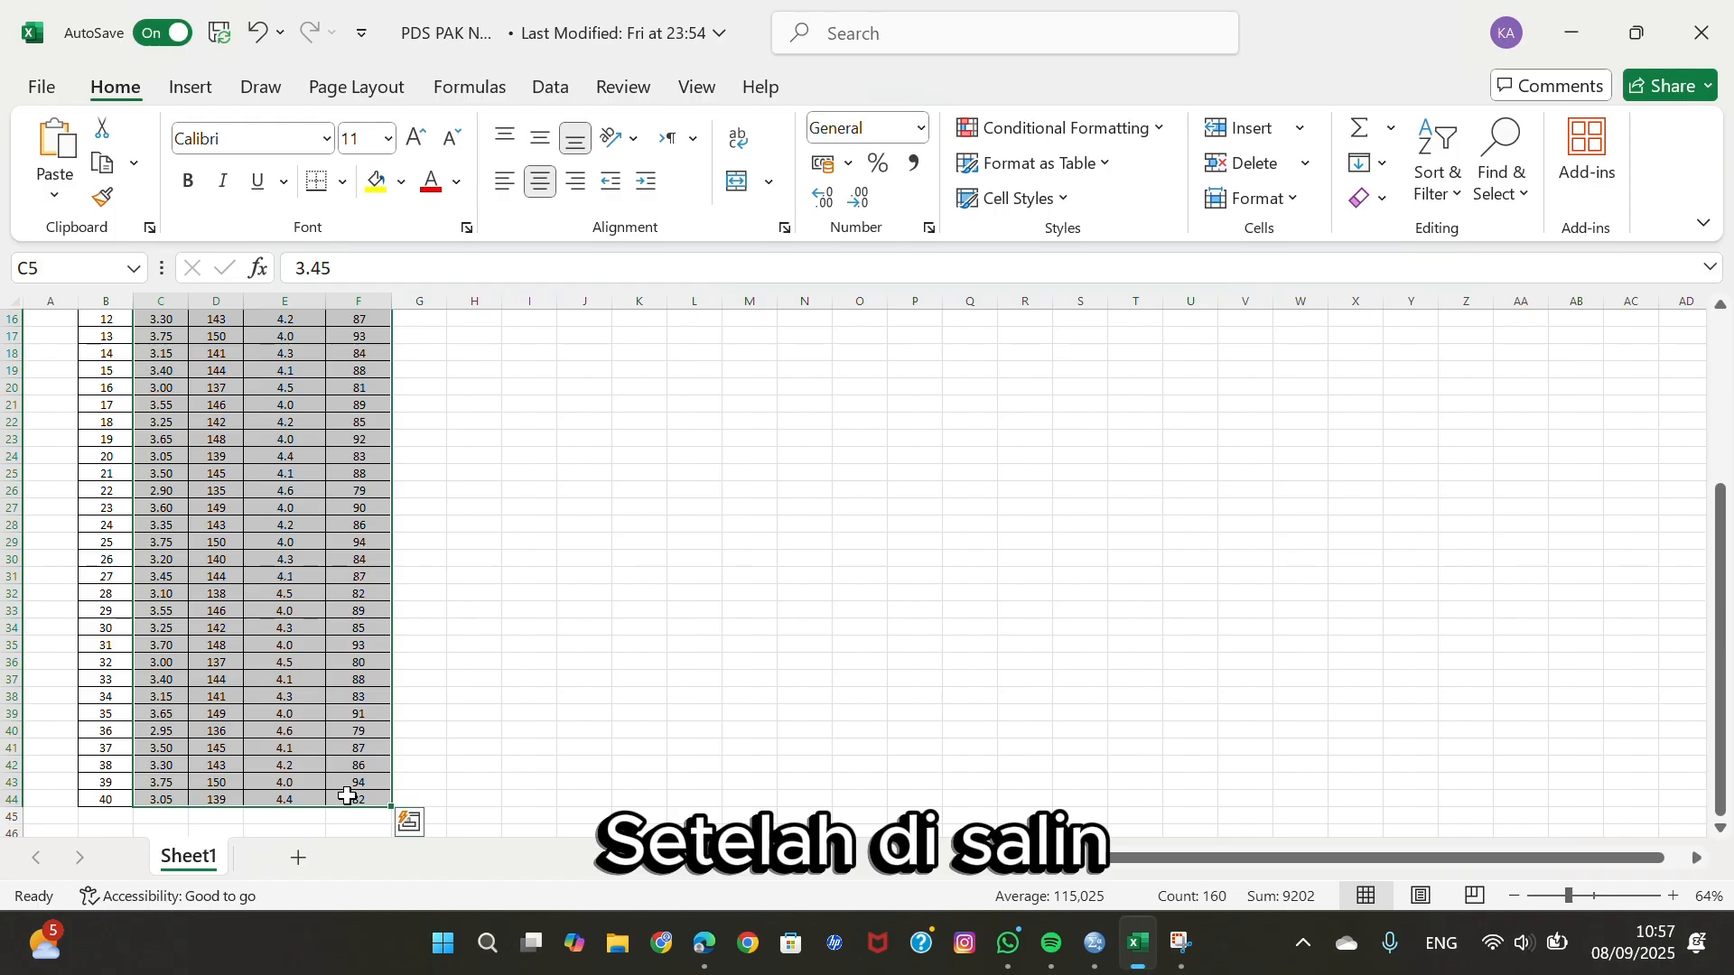
key(ctrl+c)
Switch back to SPSS and paste the copied values starting at row 1 of the IPK column.
mouse_move(1137, 958)
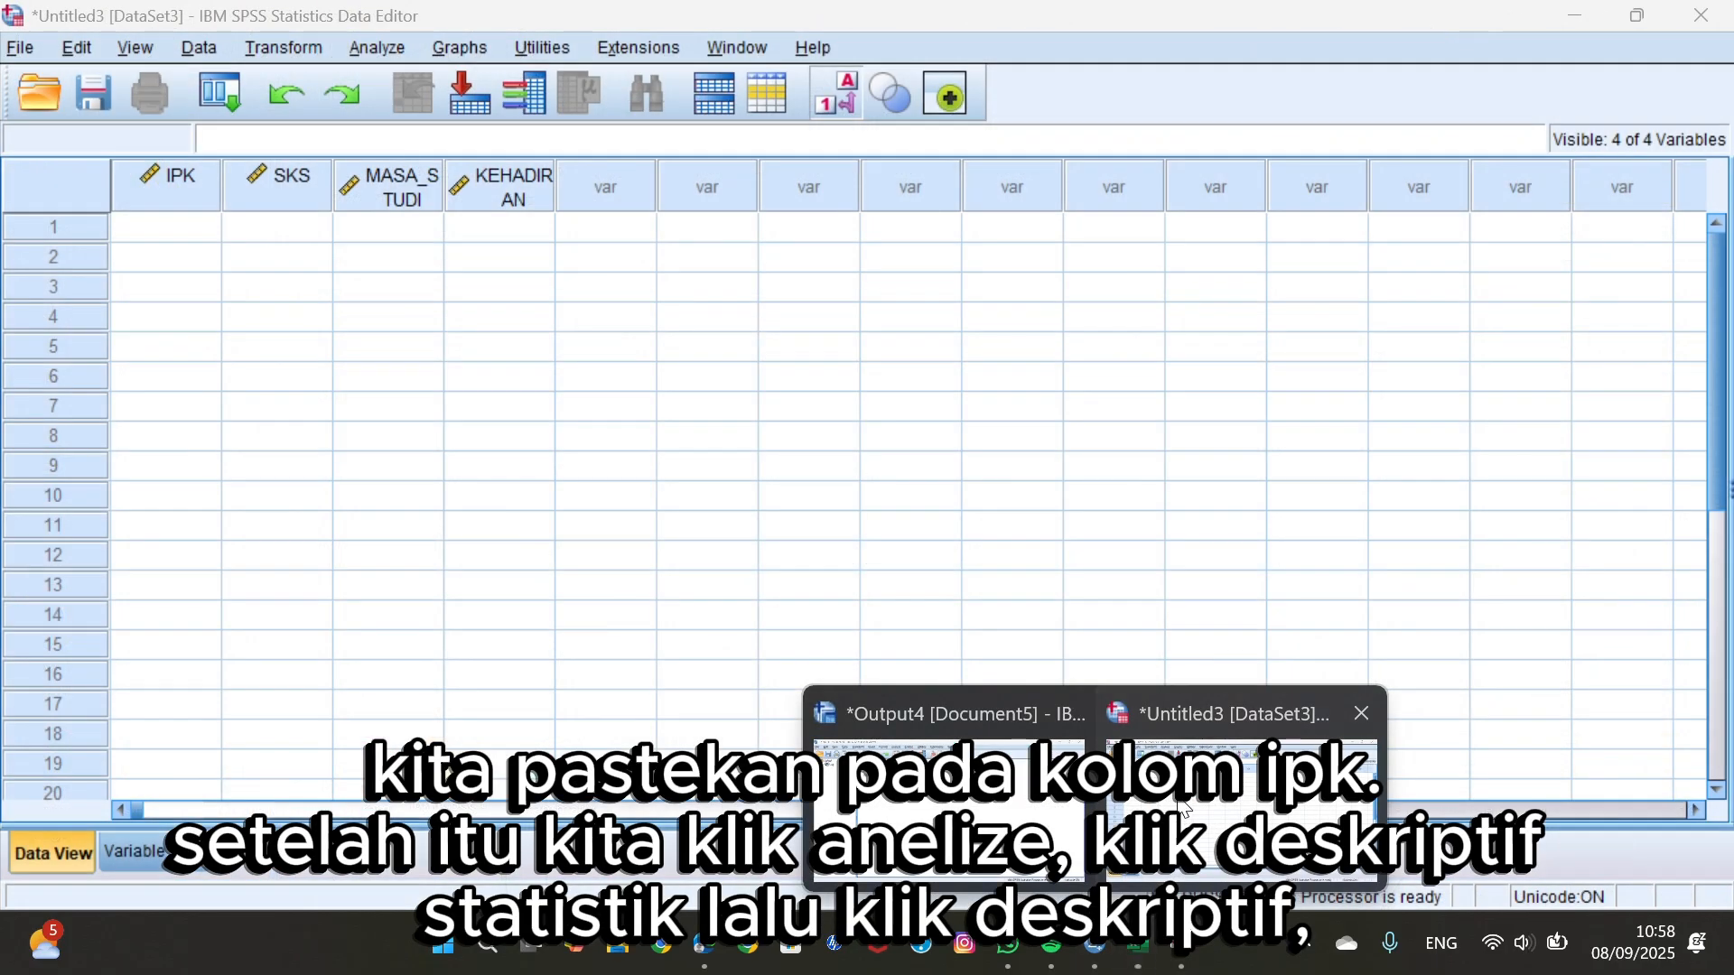
click(1278, 813)
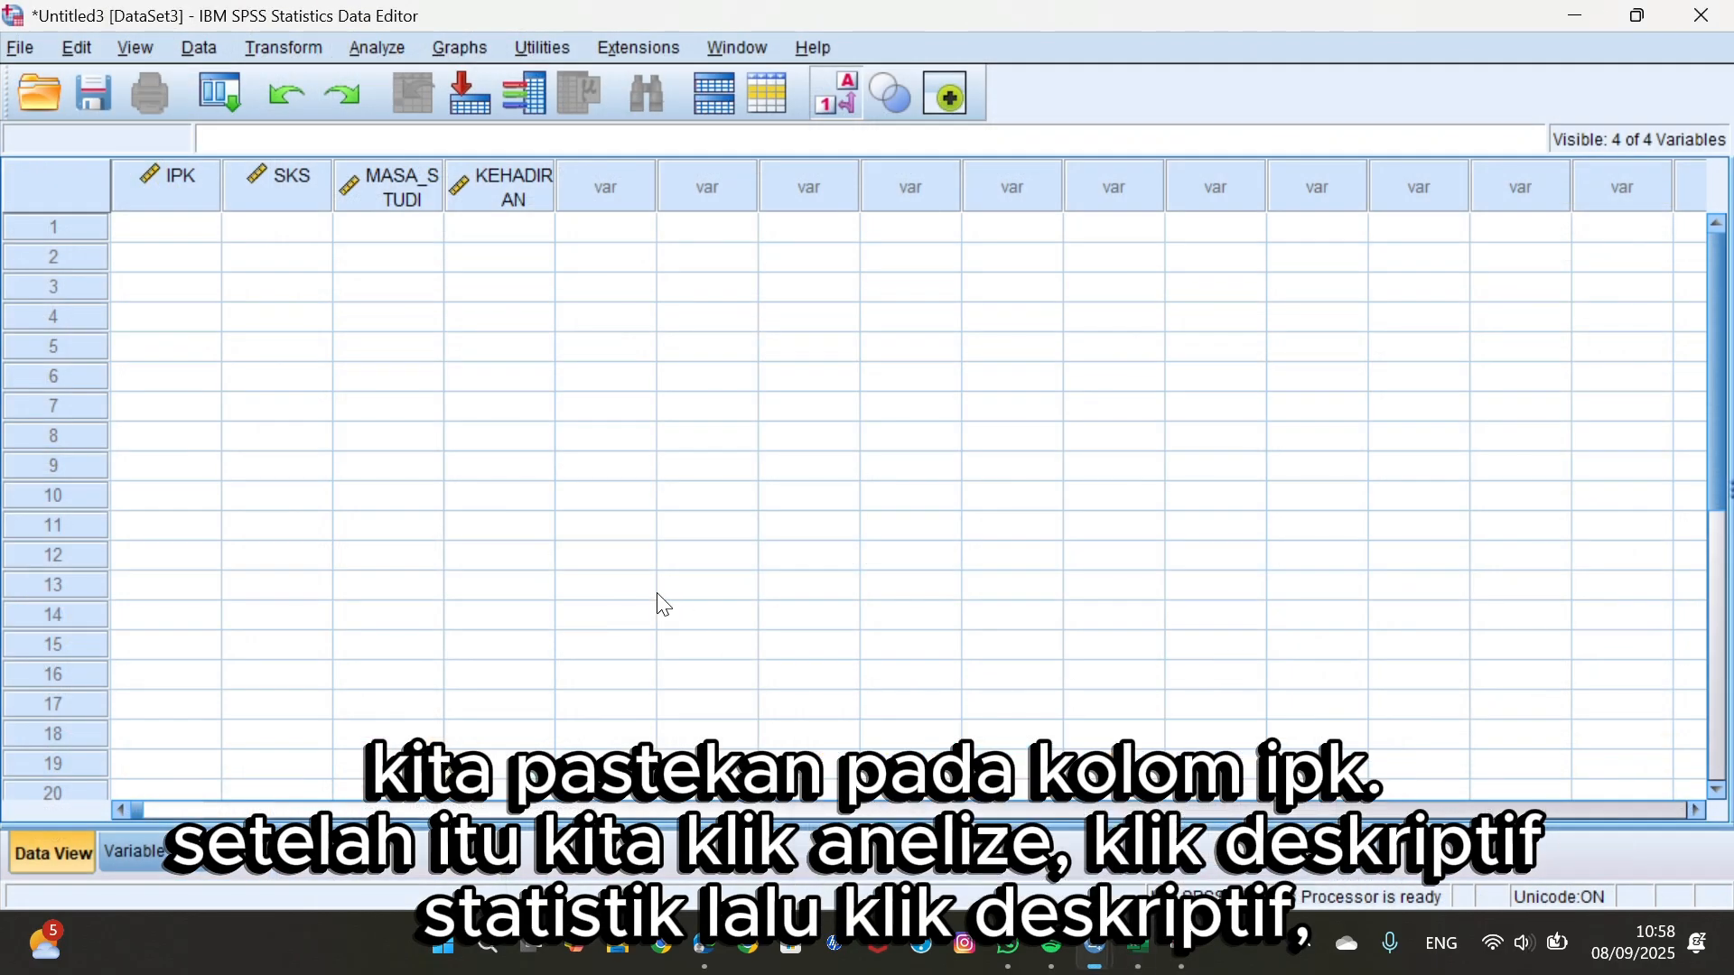
click(186, 227)
key(ctrl+v)
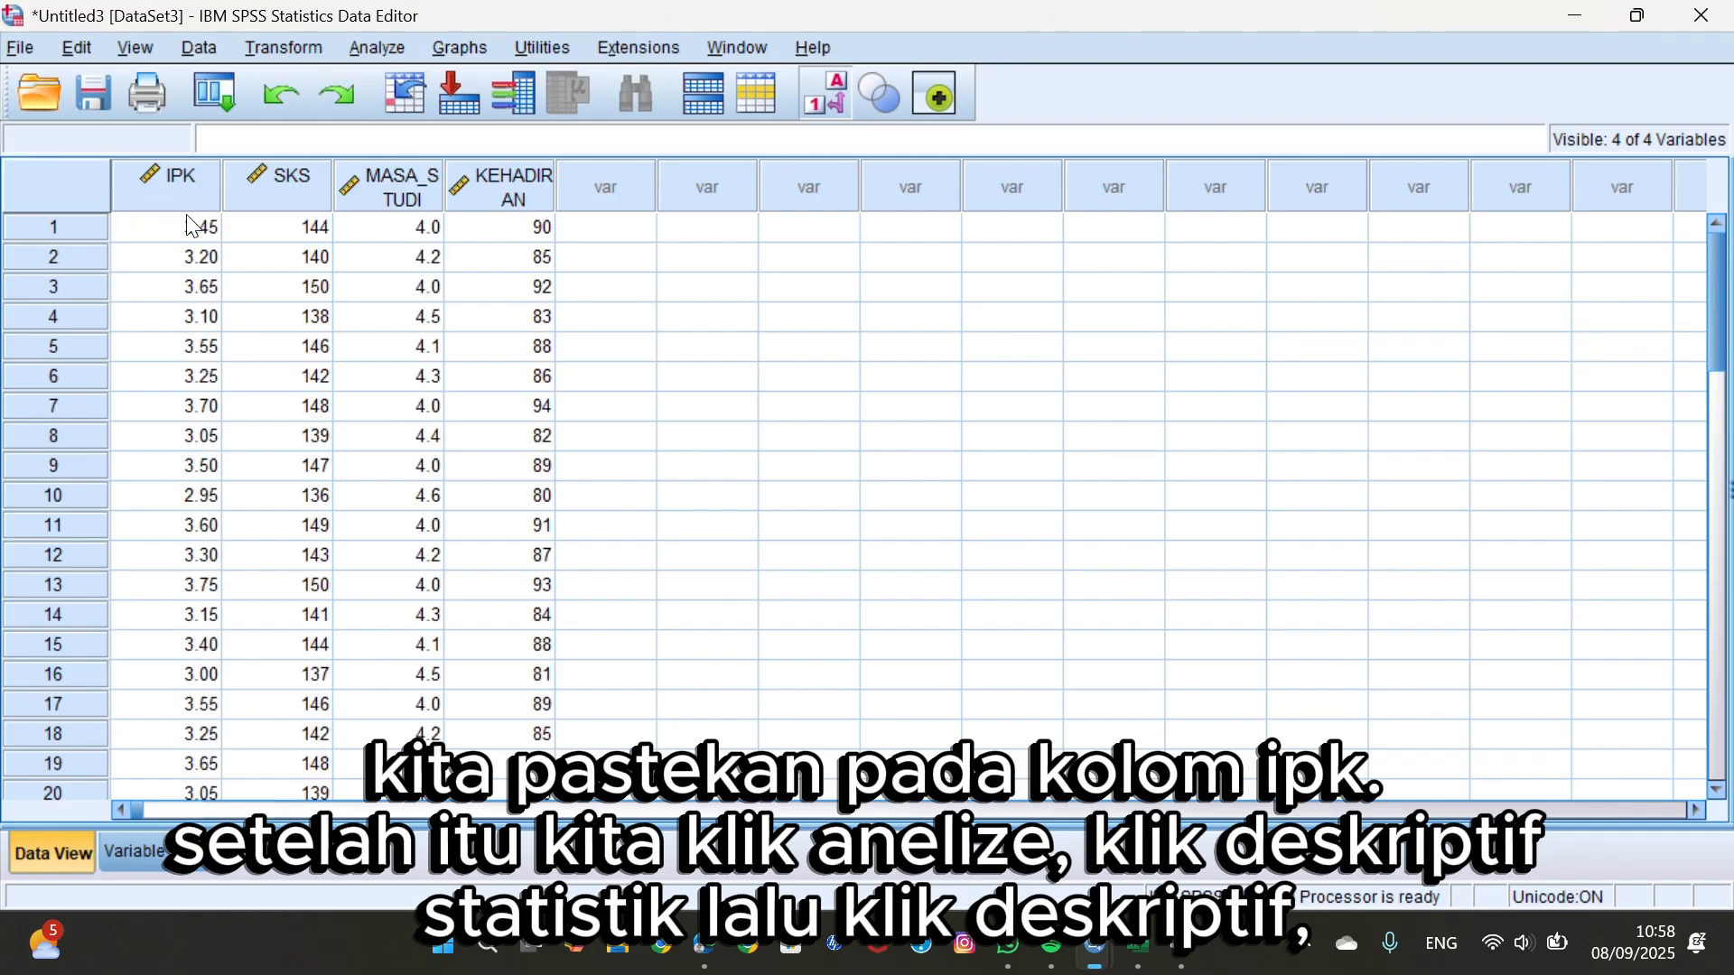
Start a Descriptives analysis and add IPK, SKS, MASA_STUDI and KEHADIRAN as its variables.
click(387, 50)
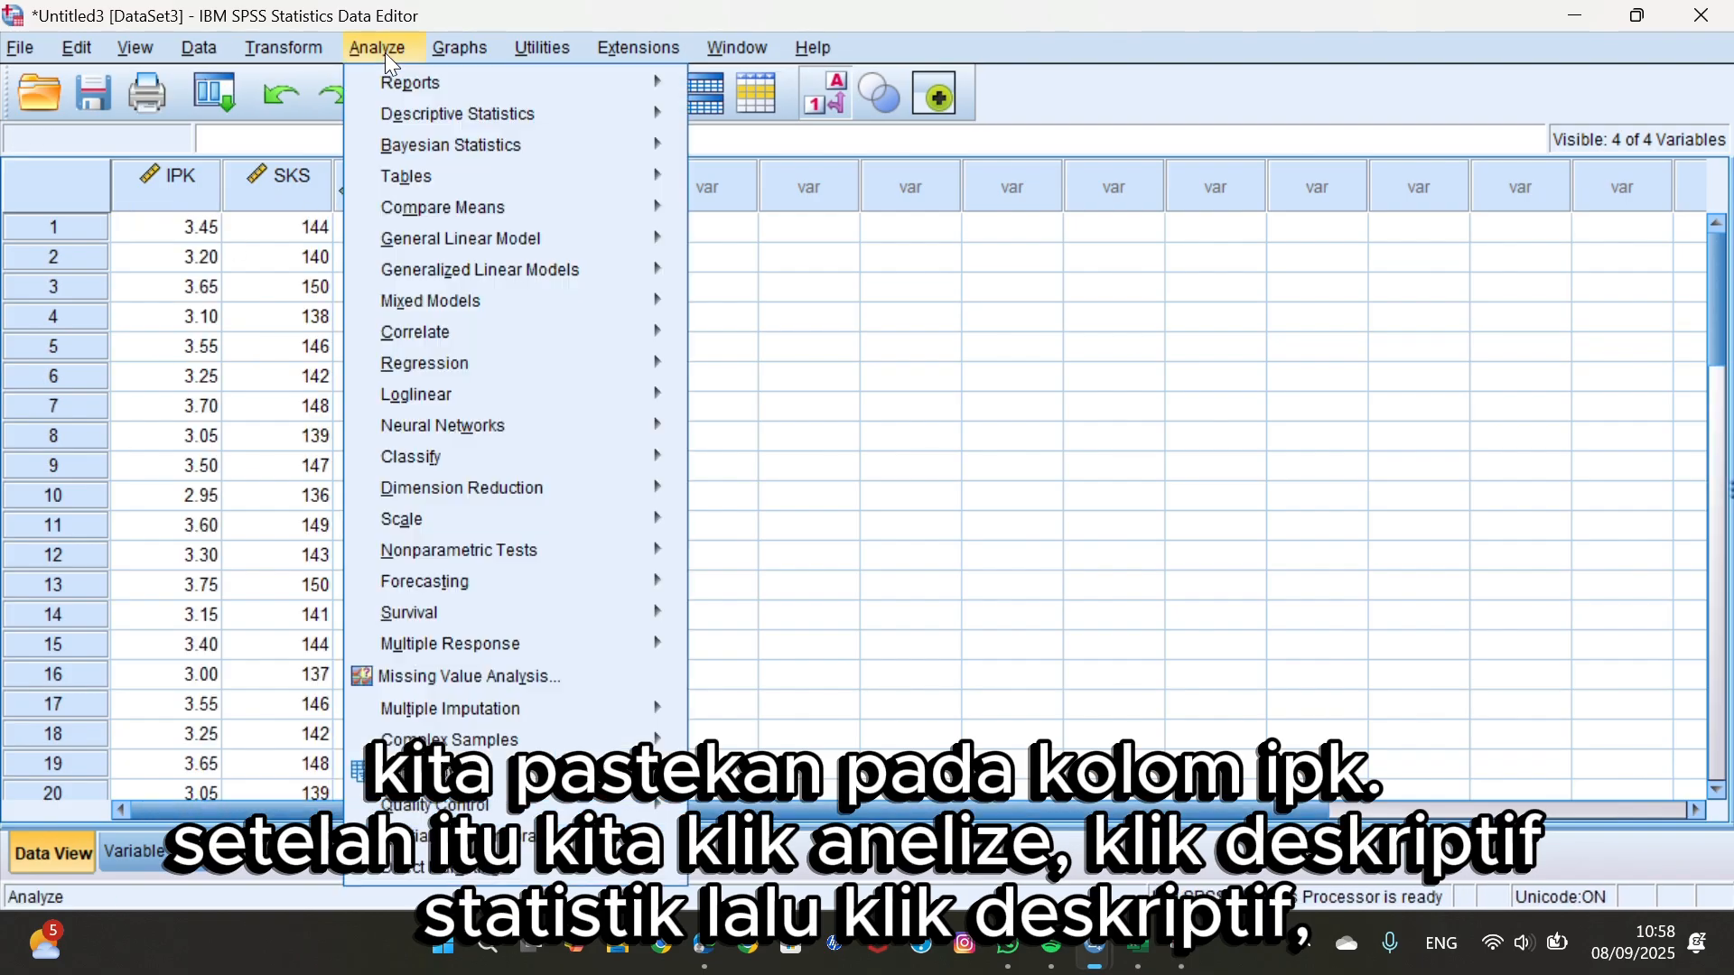
click(442, 115)
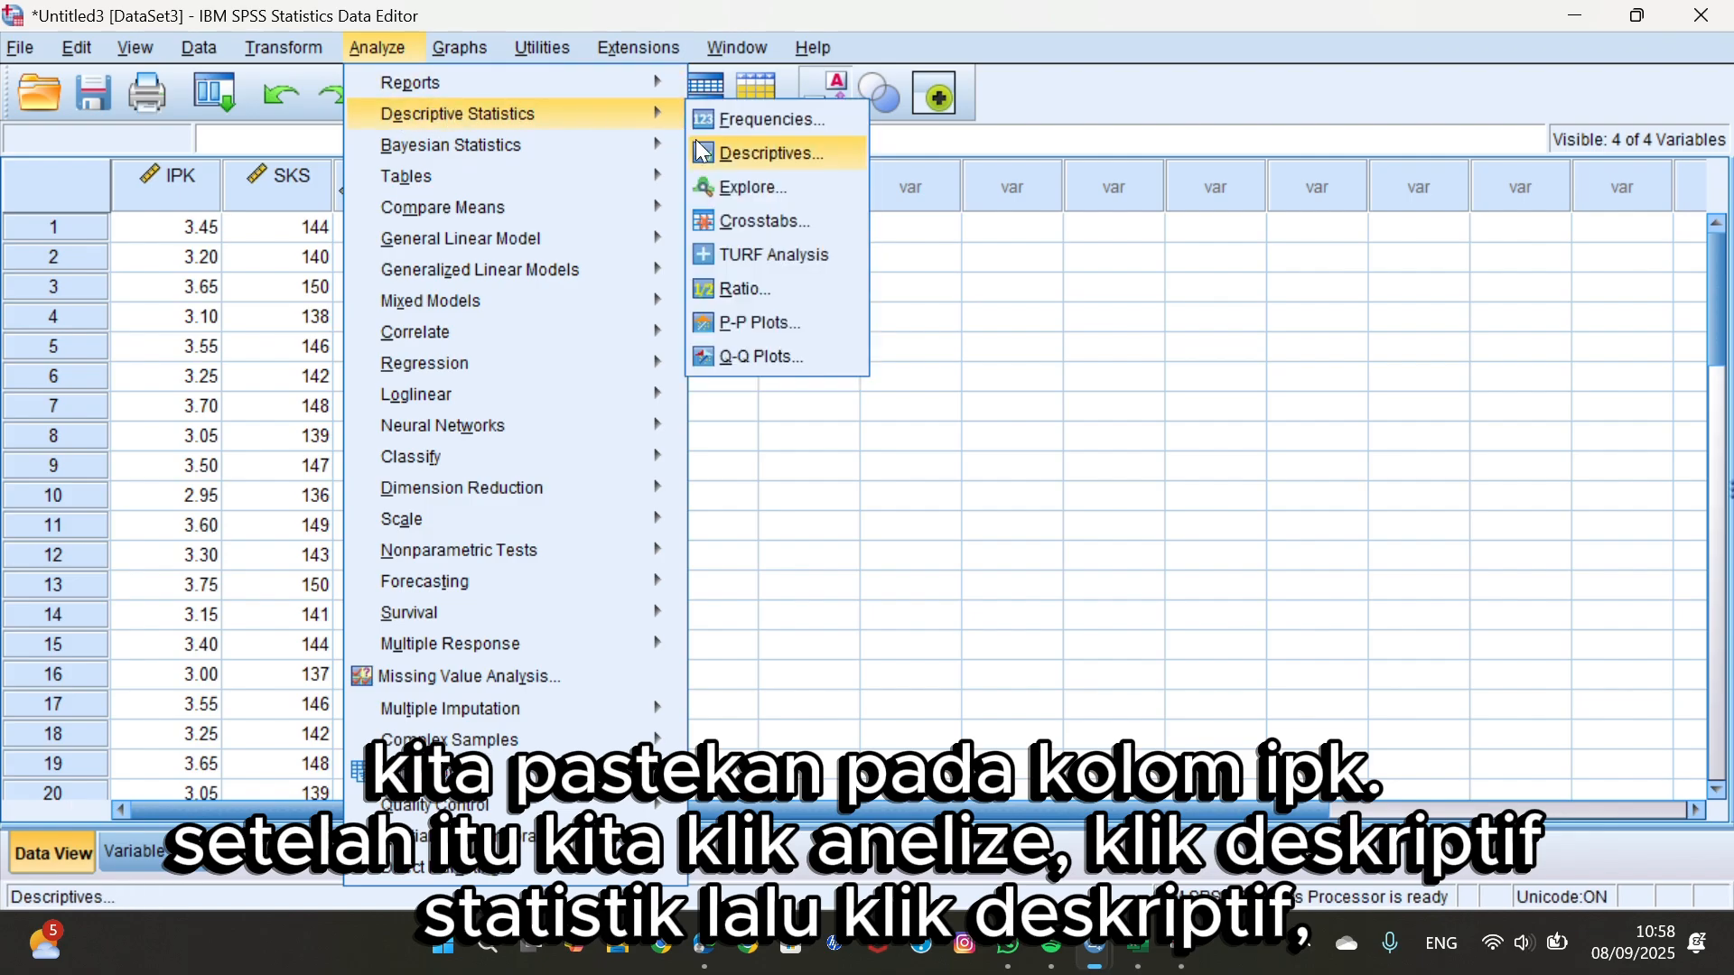
click(721, 156)
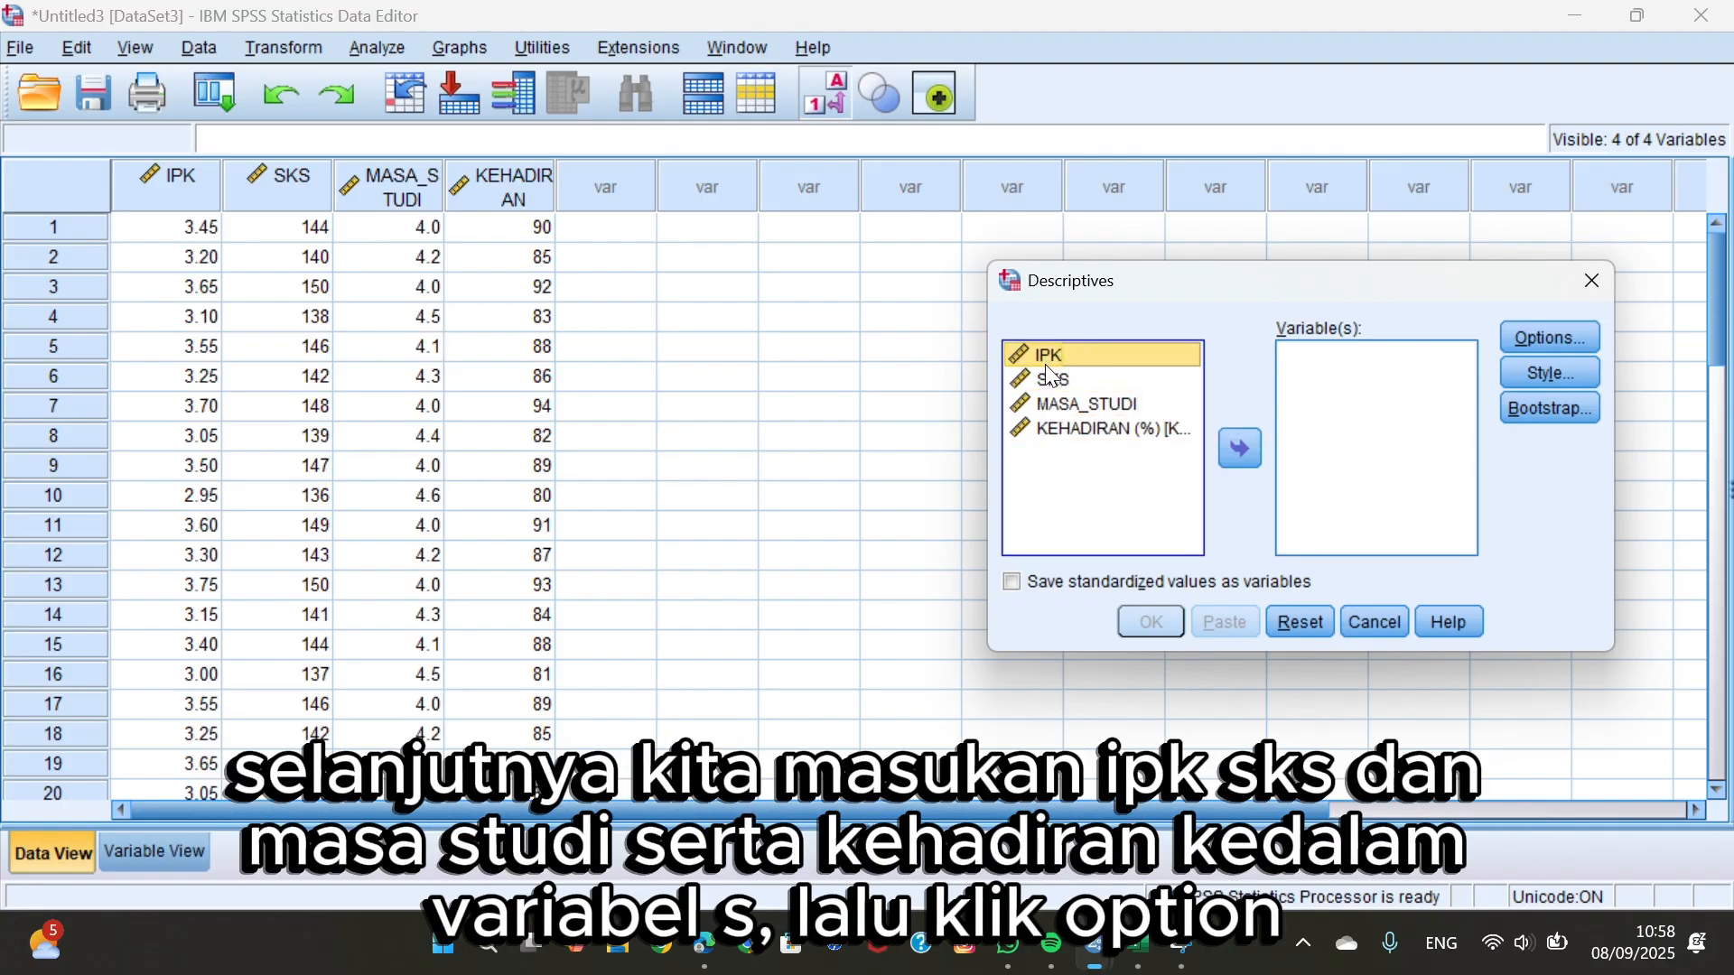
shift+click(1052, 384)
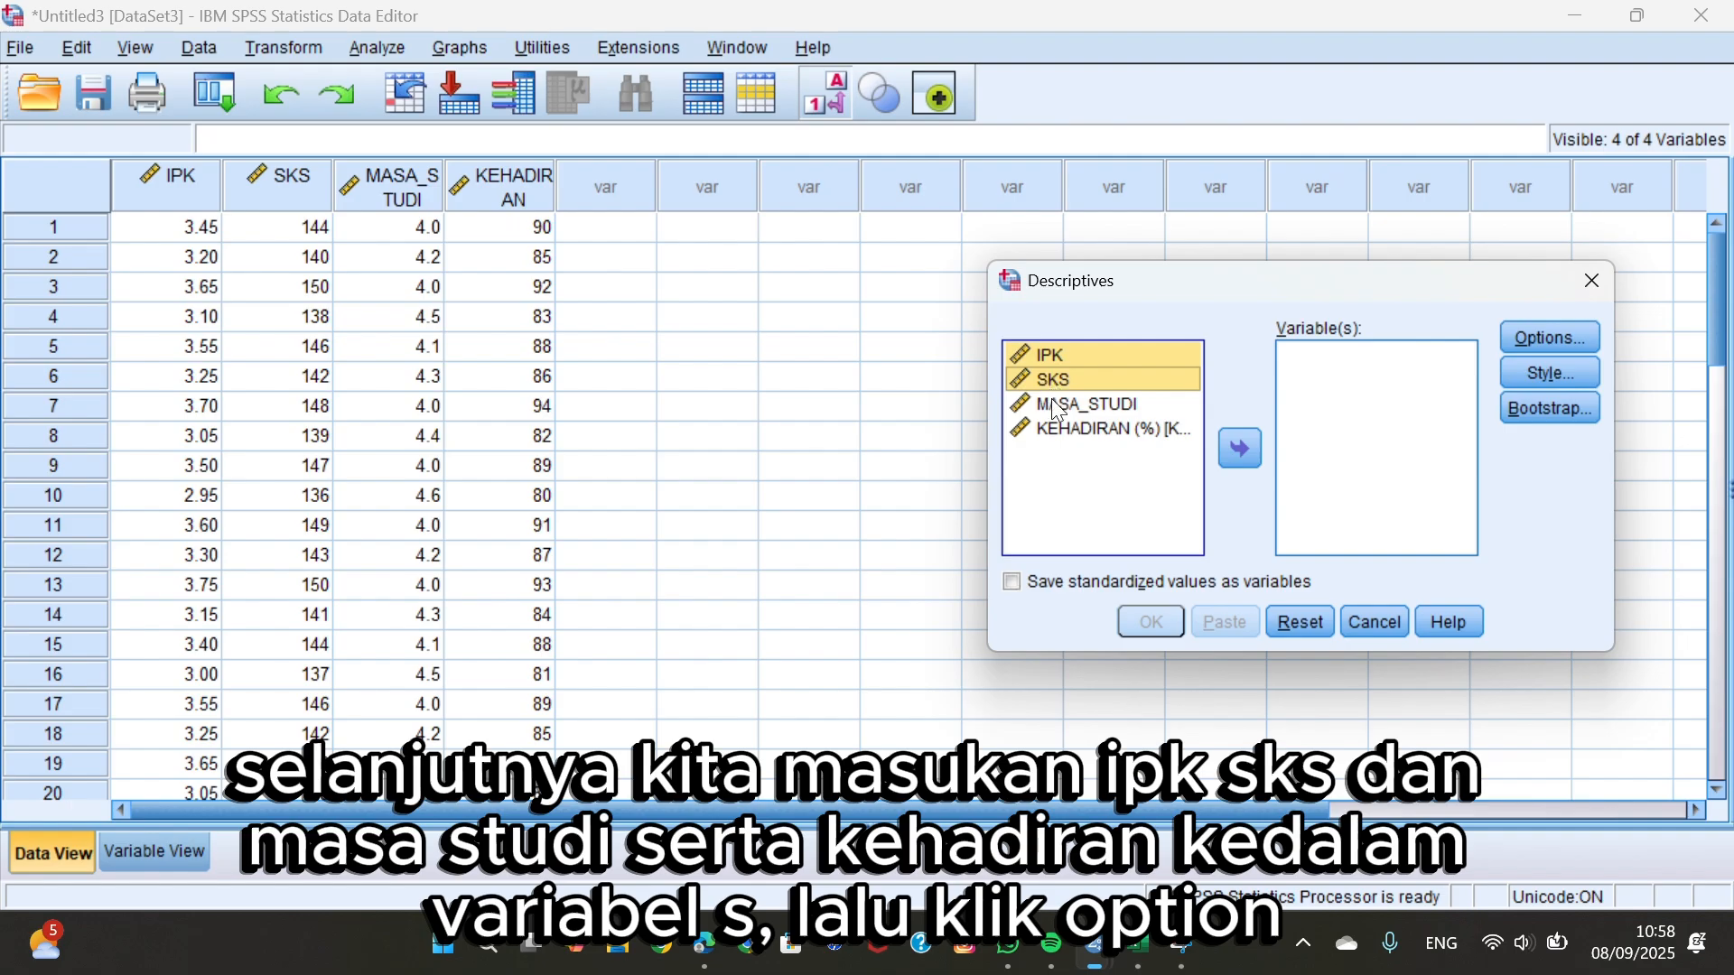
shift+click(1061, 410)
shift+click(1064, 437)
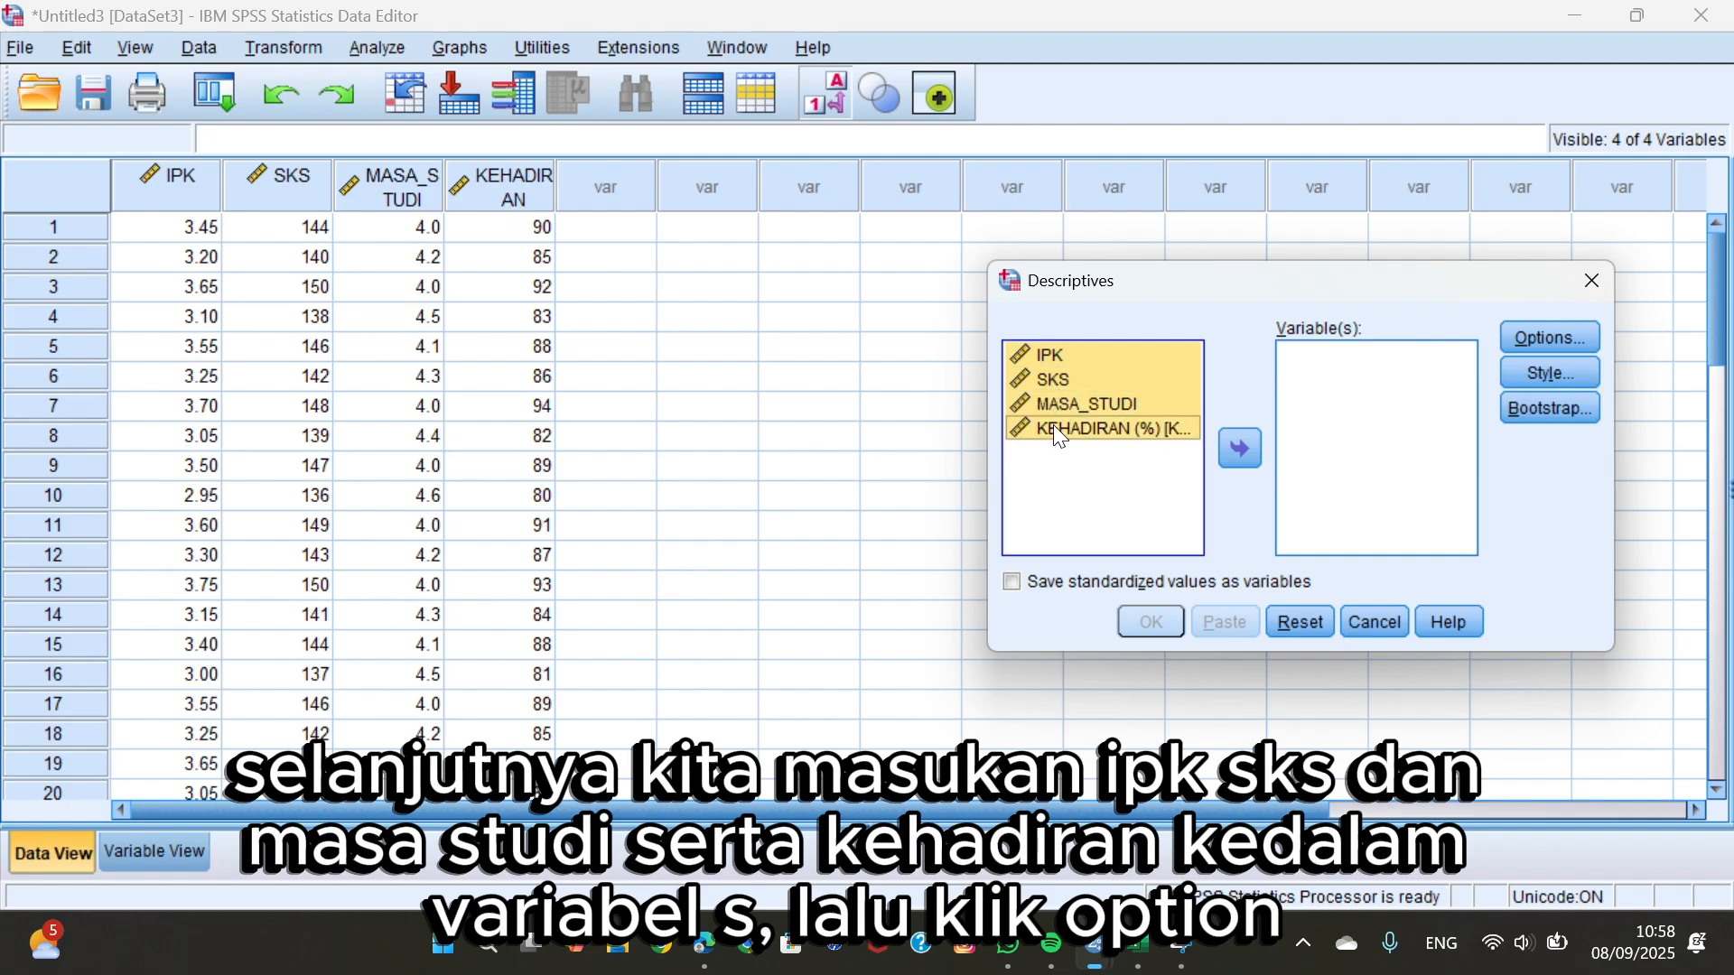
click(1240, 447)
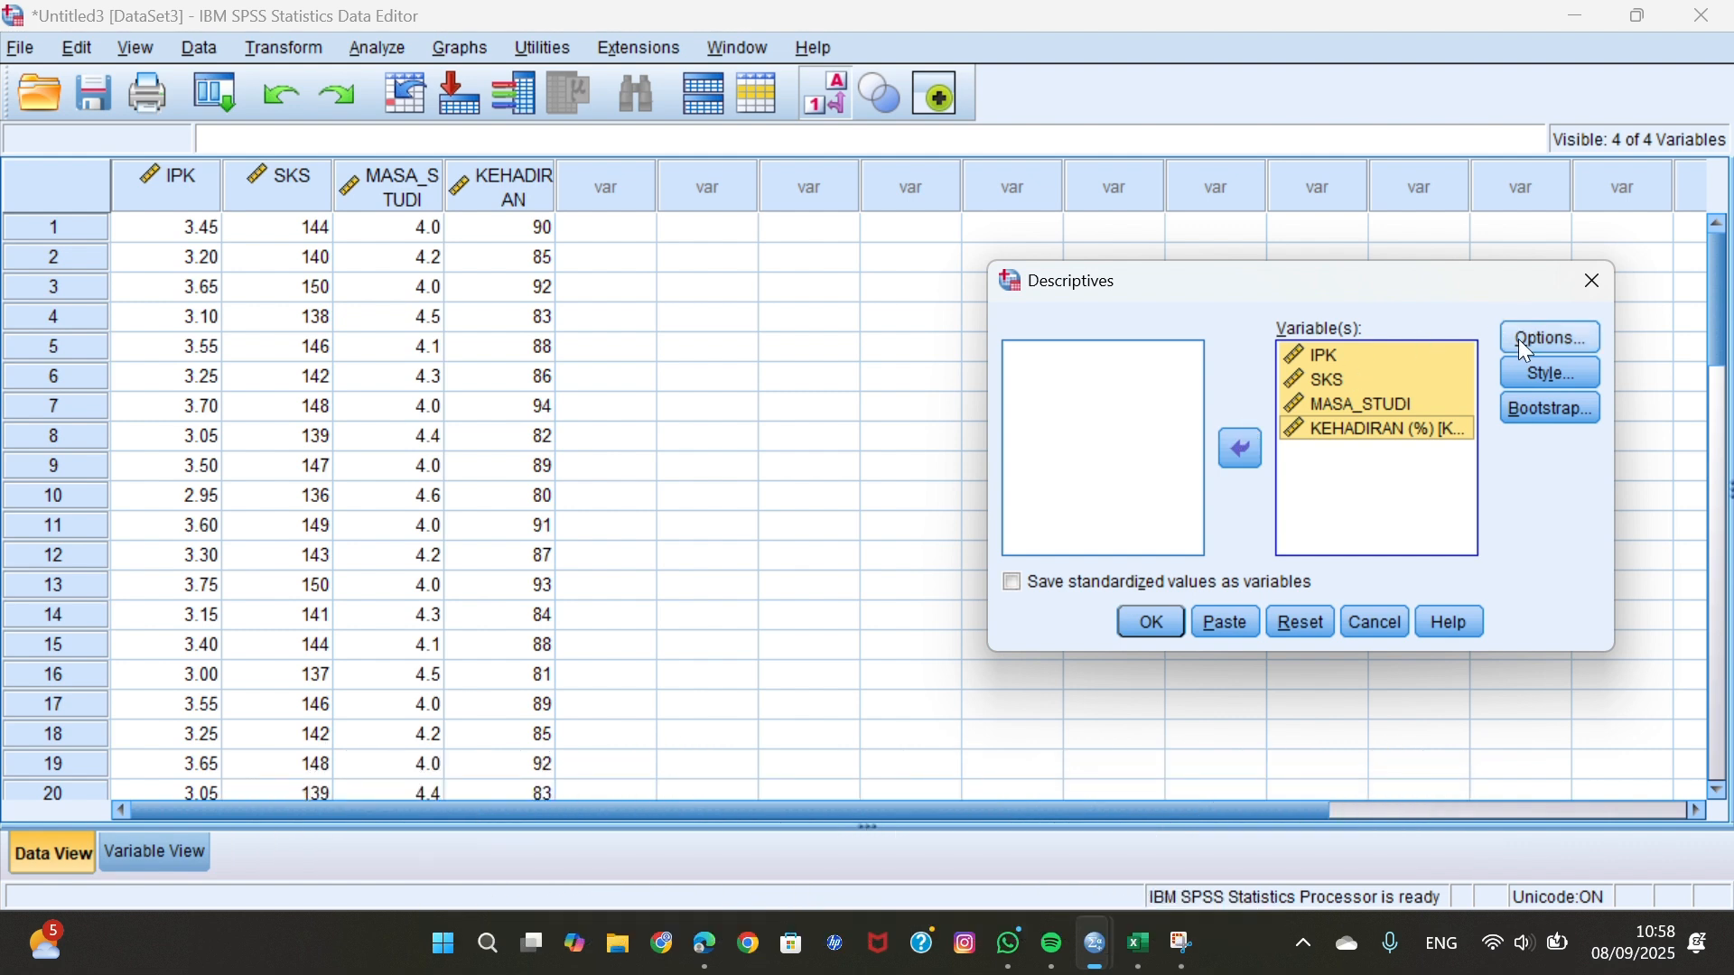
Run the Descriptives analysis with mean, standard deviation, minimum and maximum as its statistics.
click(1522, 341)
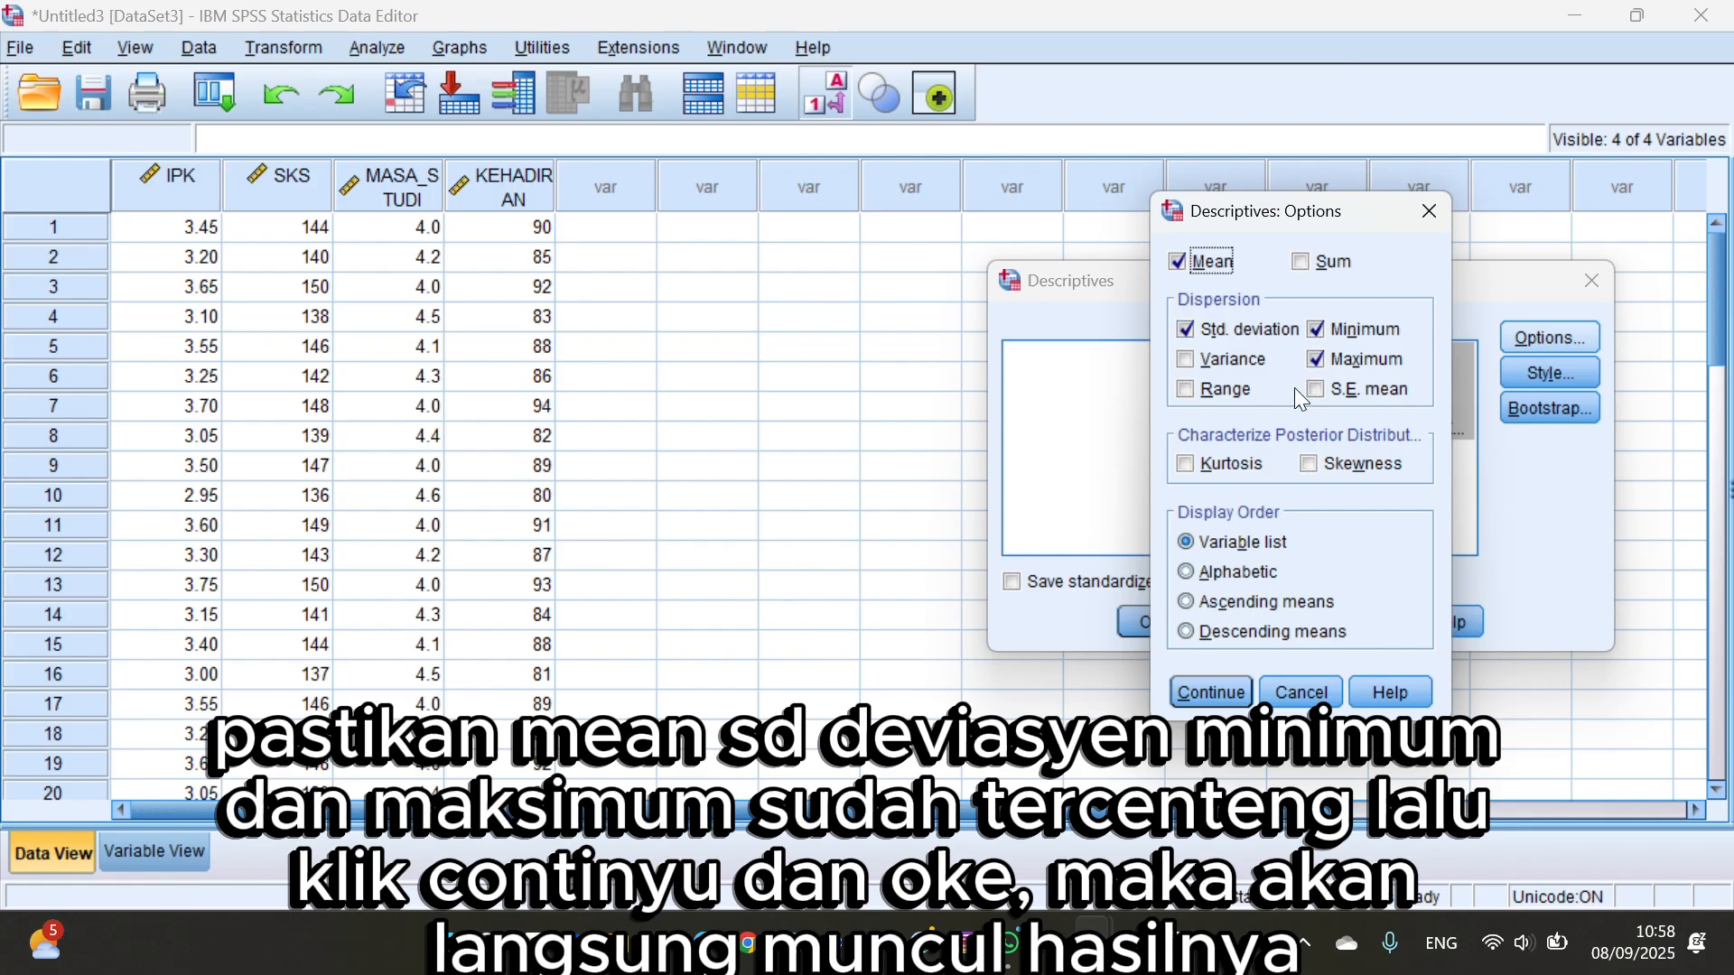
click(1194, 692)
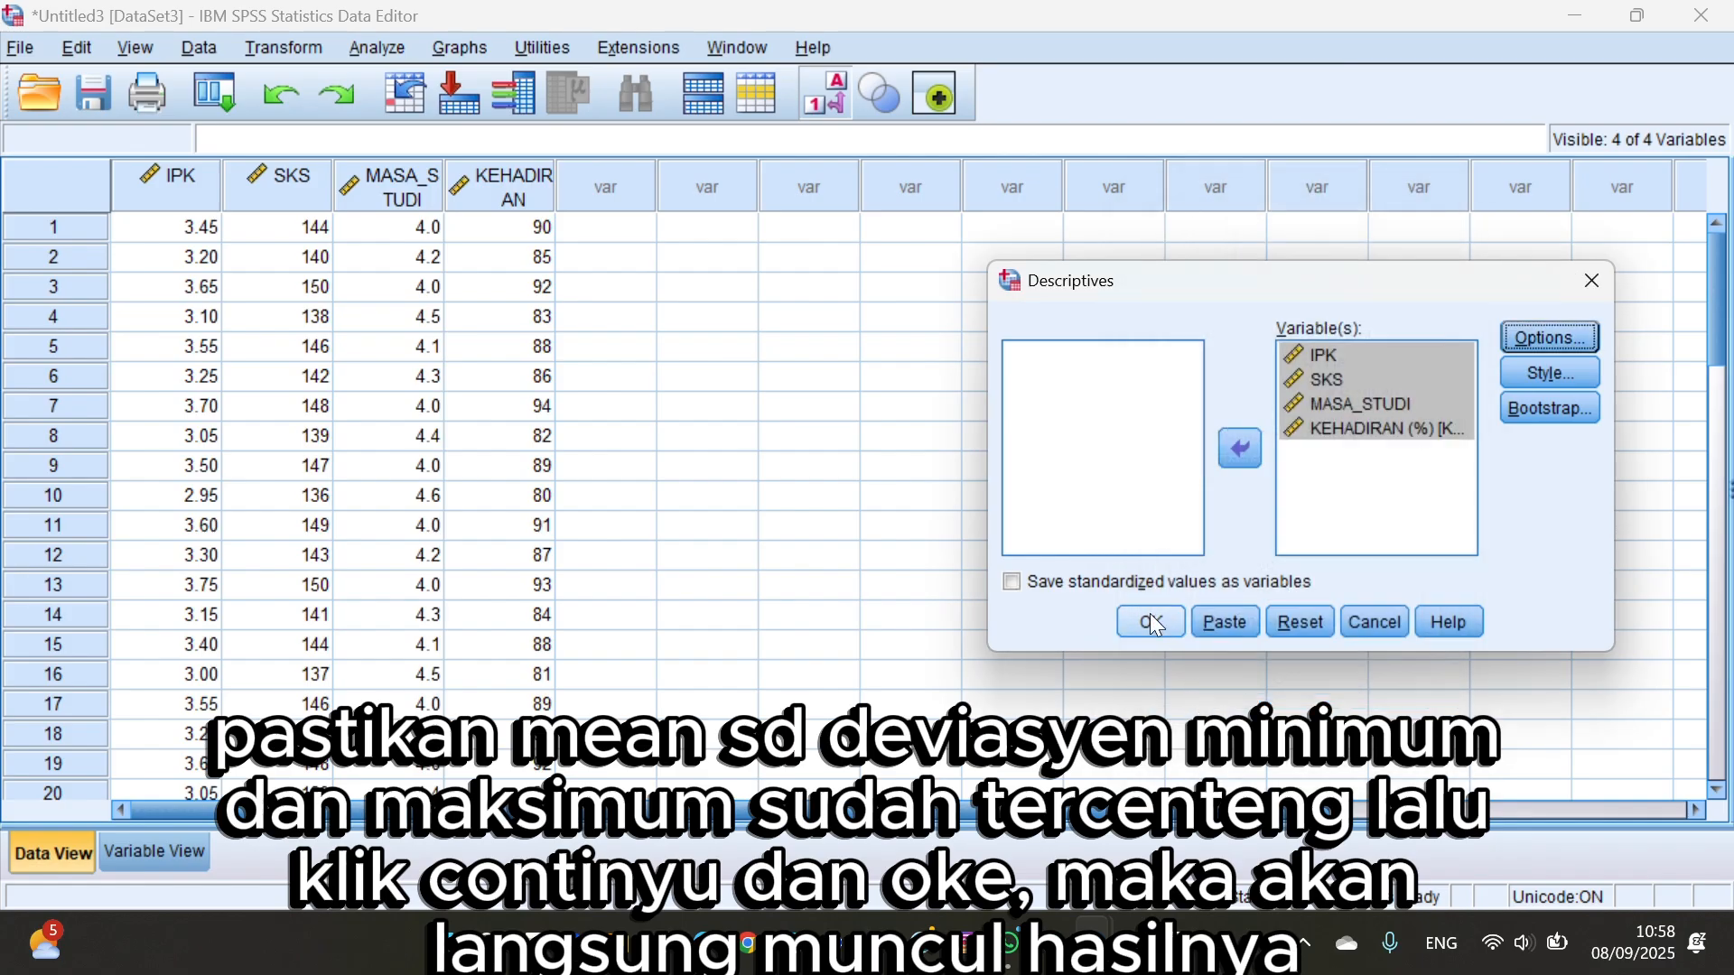
click(1150, 615)
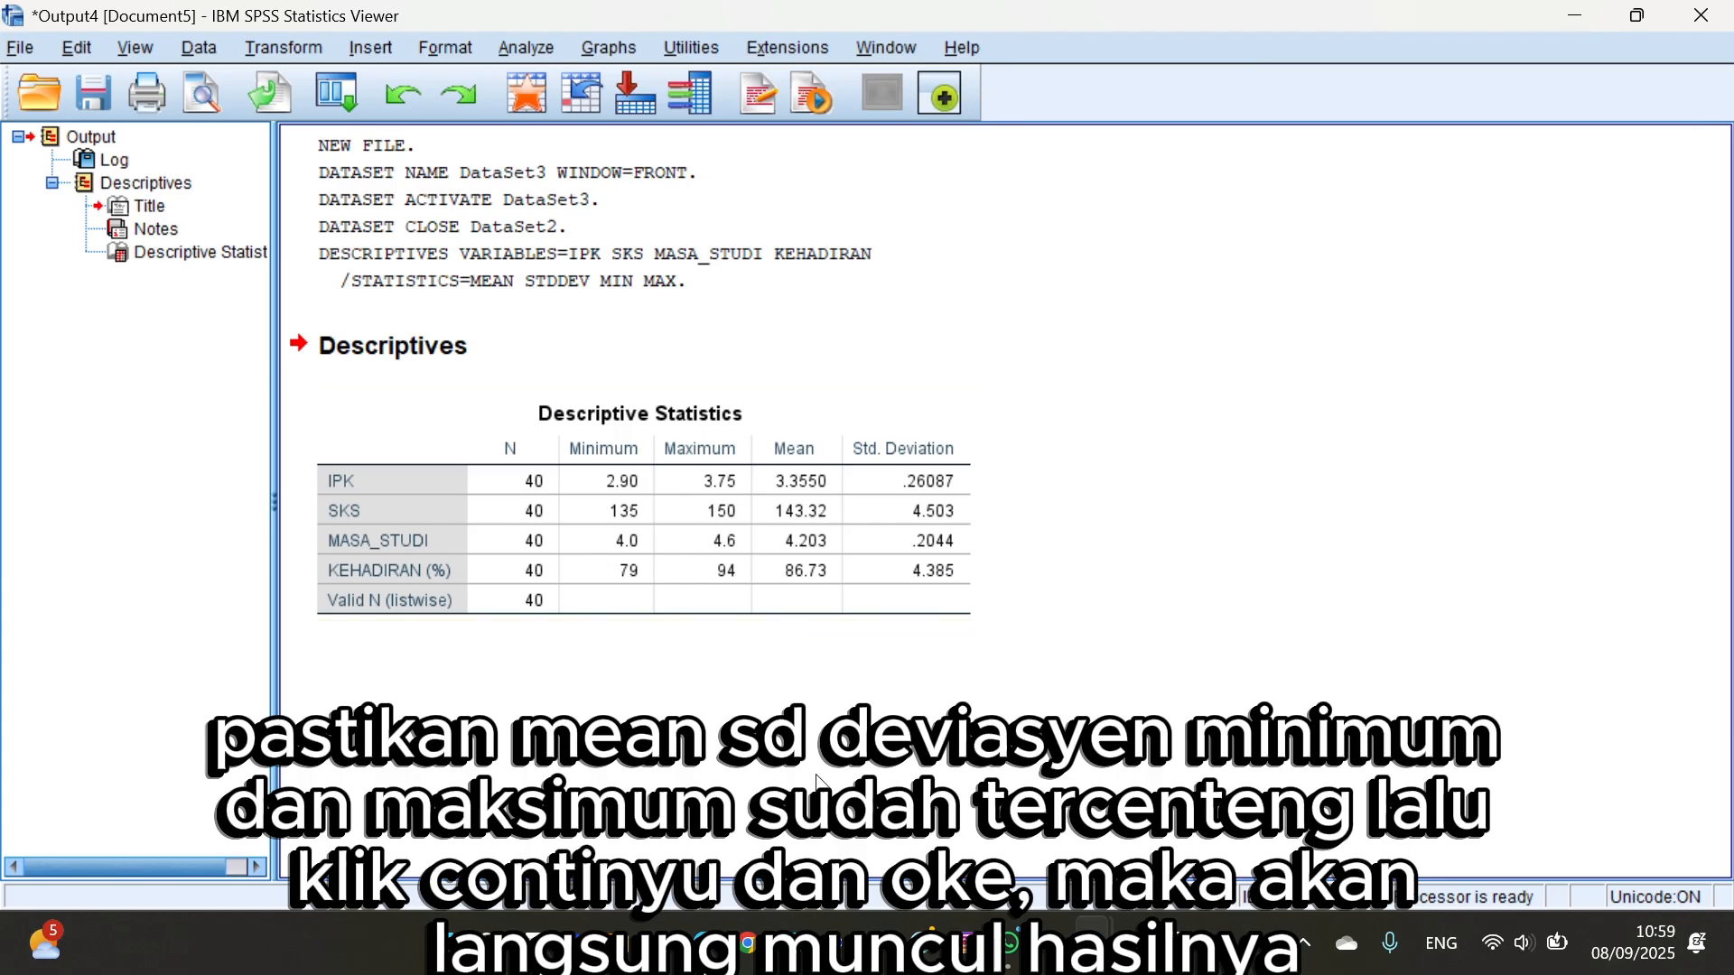
Return to the data set, start a Frequencies analysis and add IPK, SKS, MASA_STUDI and KEHADIRAN as its variables.
mouse_move(1094, 943)
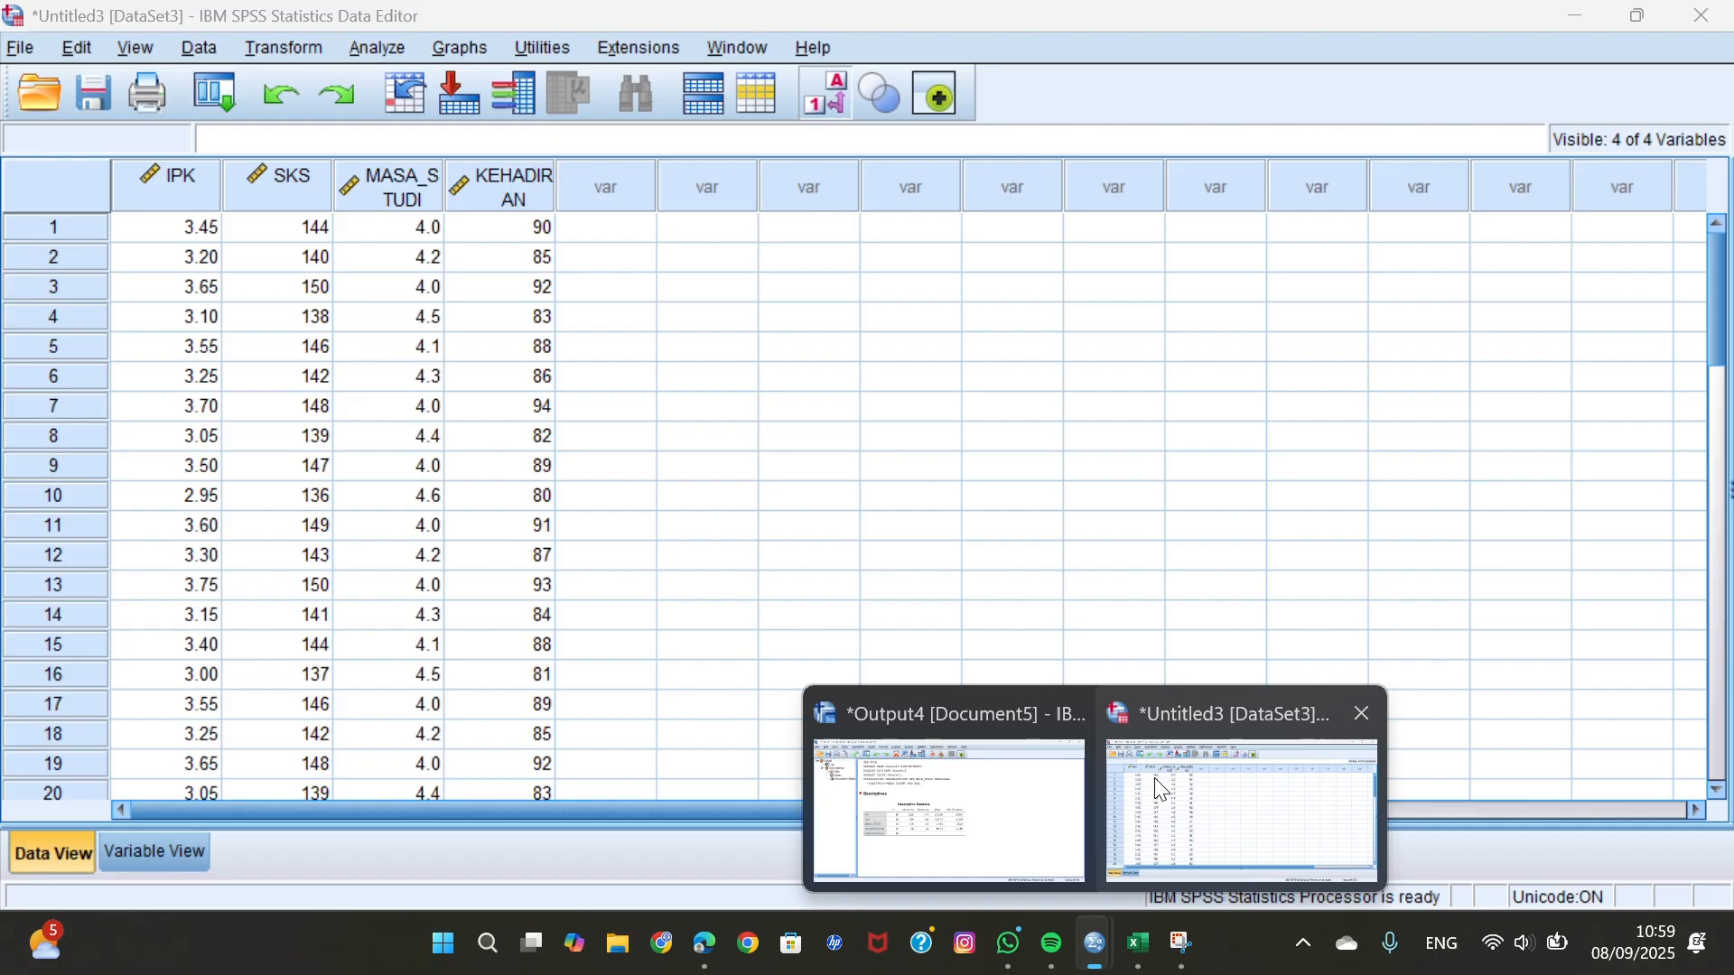
click(1154, 777)
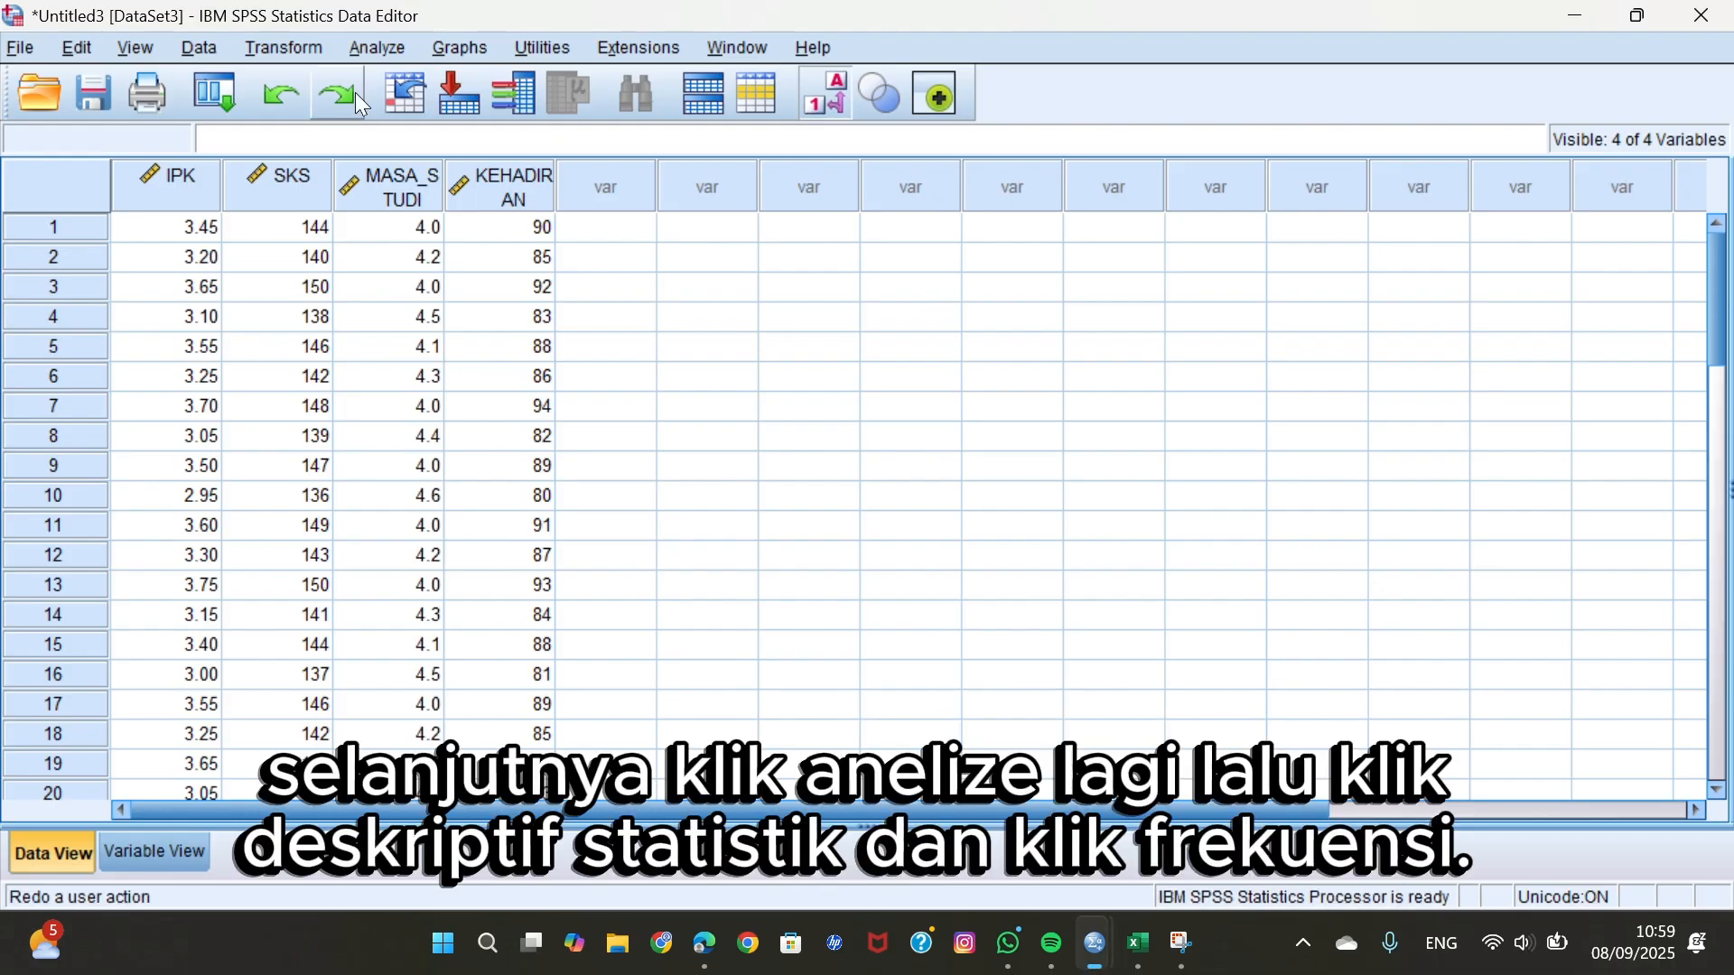
click(372, 51)
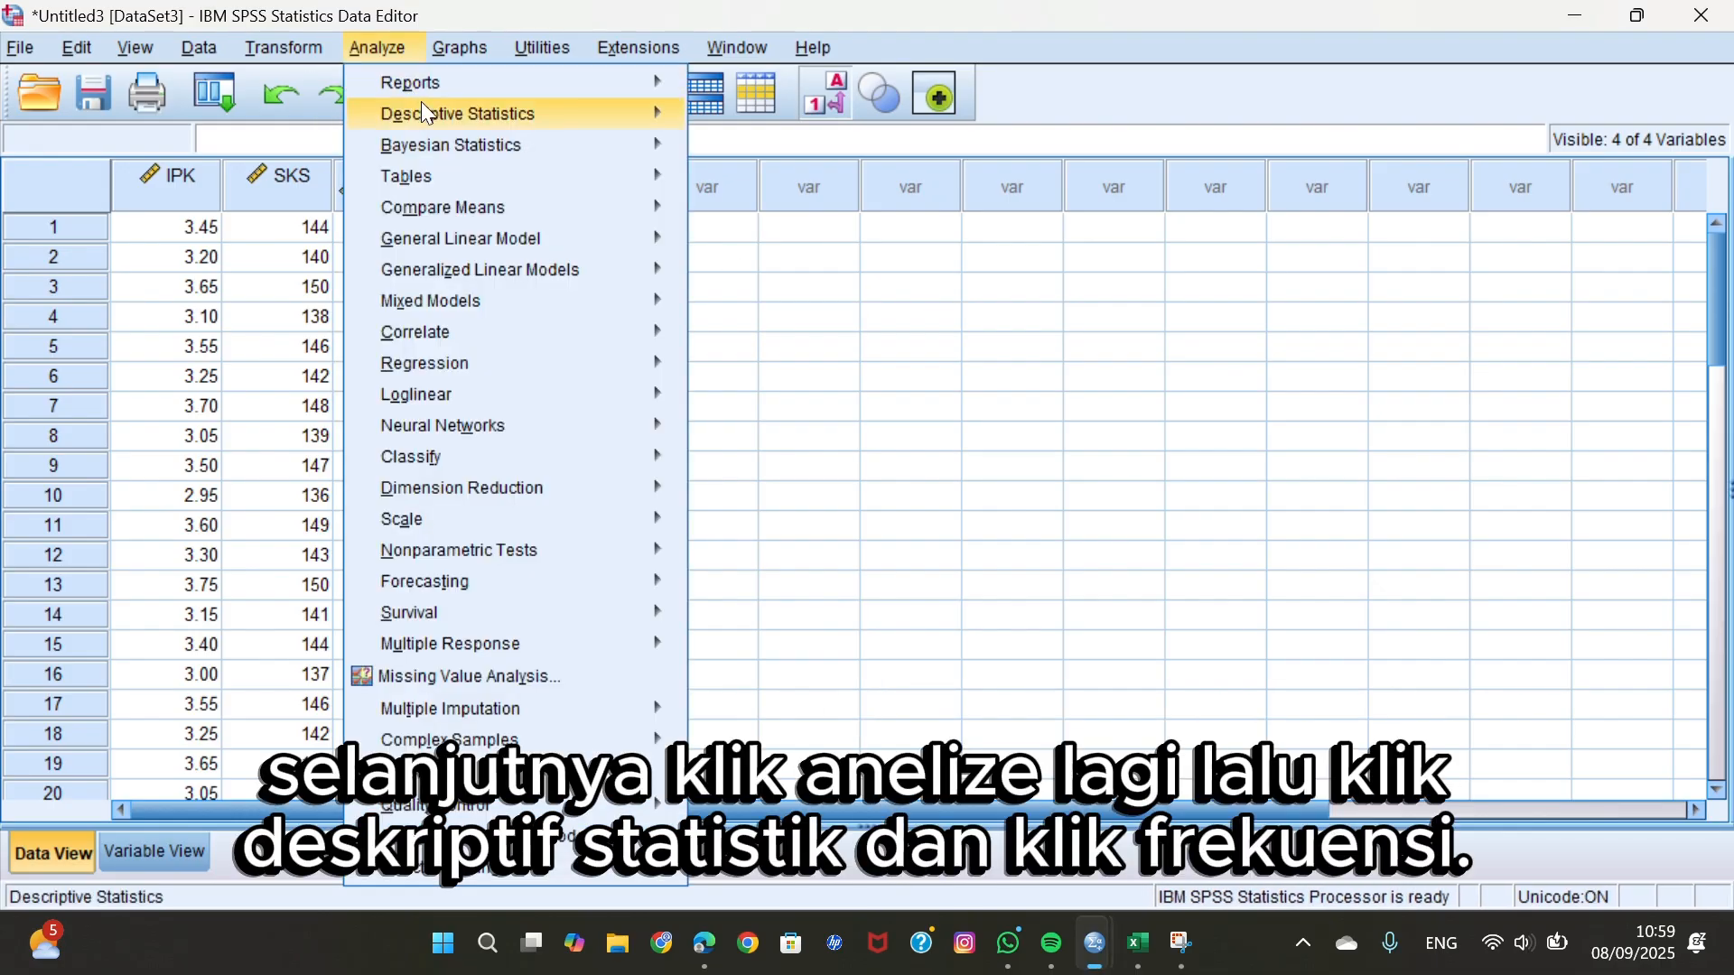
mouse_move(424, 105)
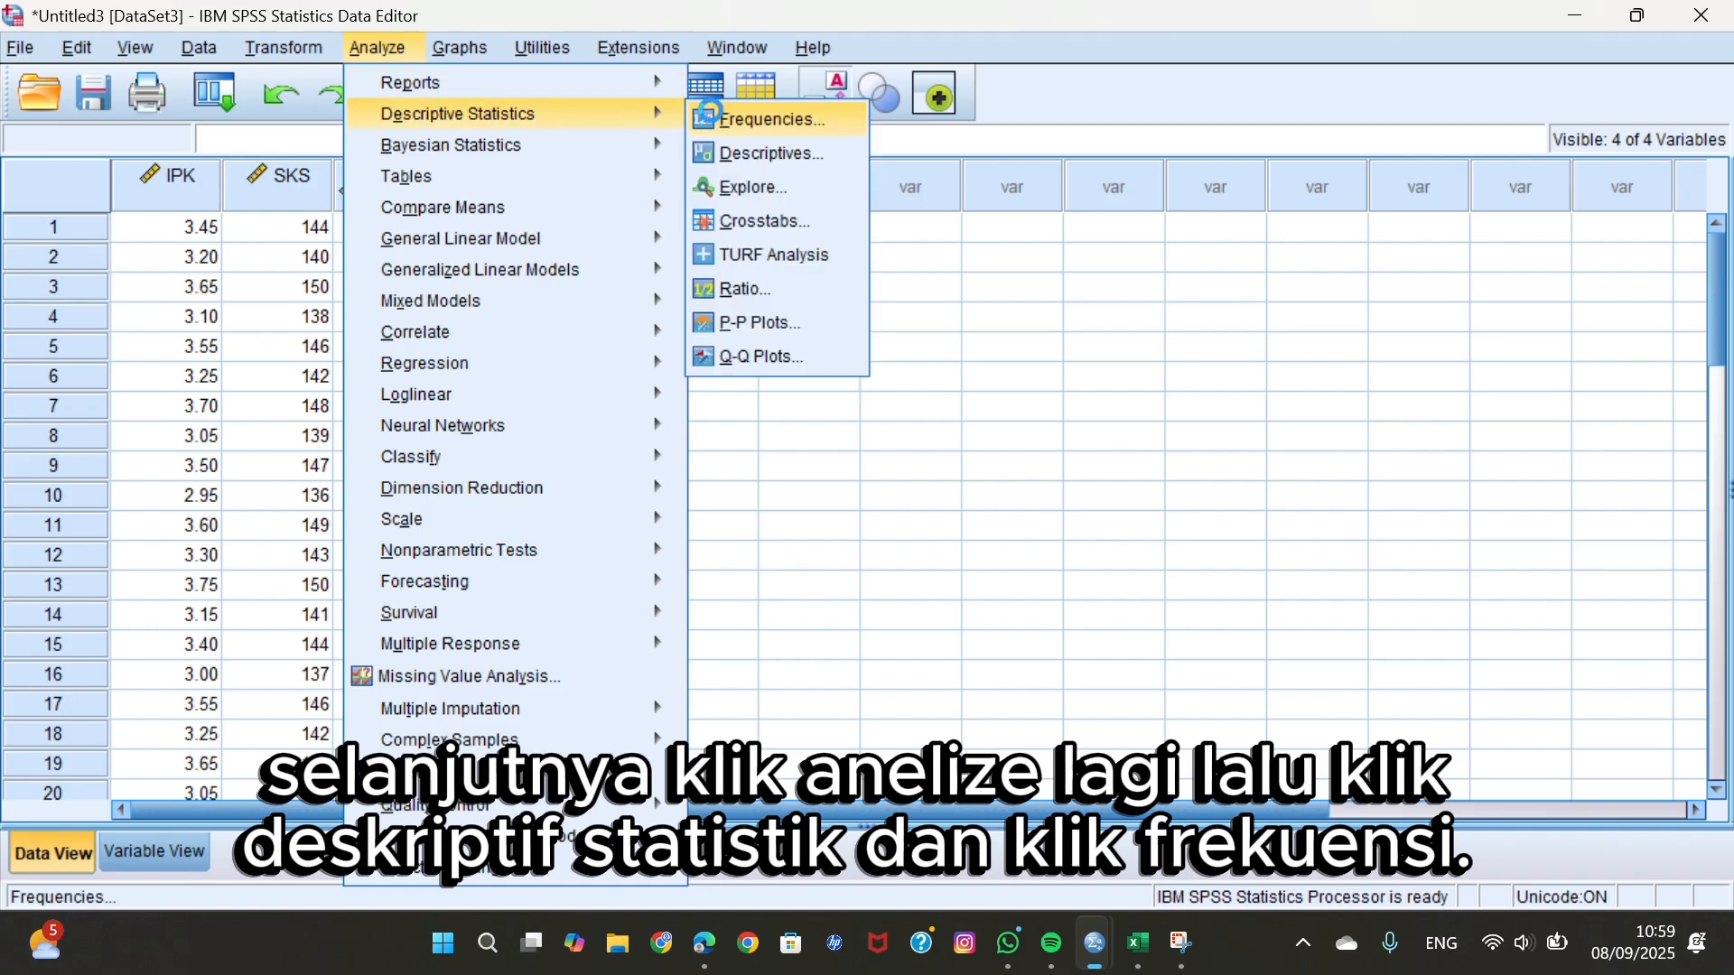
click(715, 116)
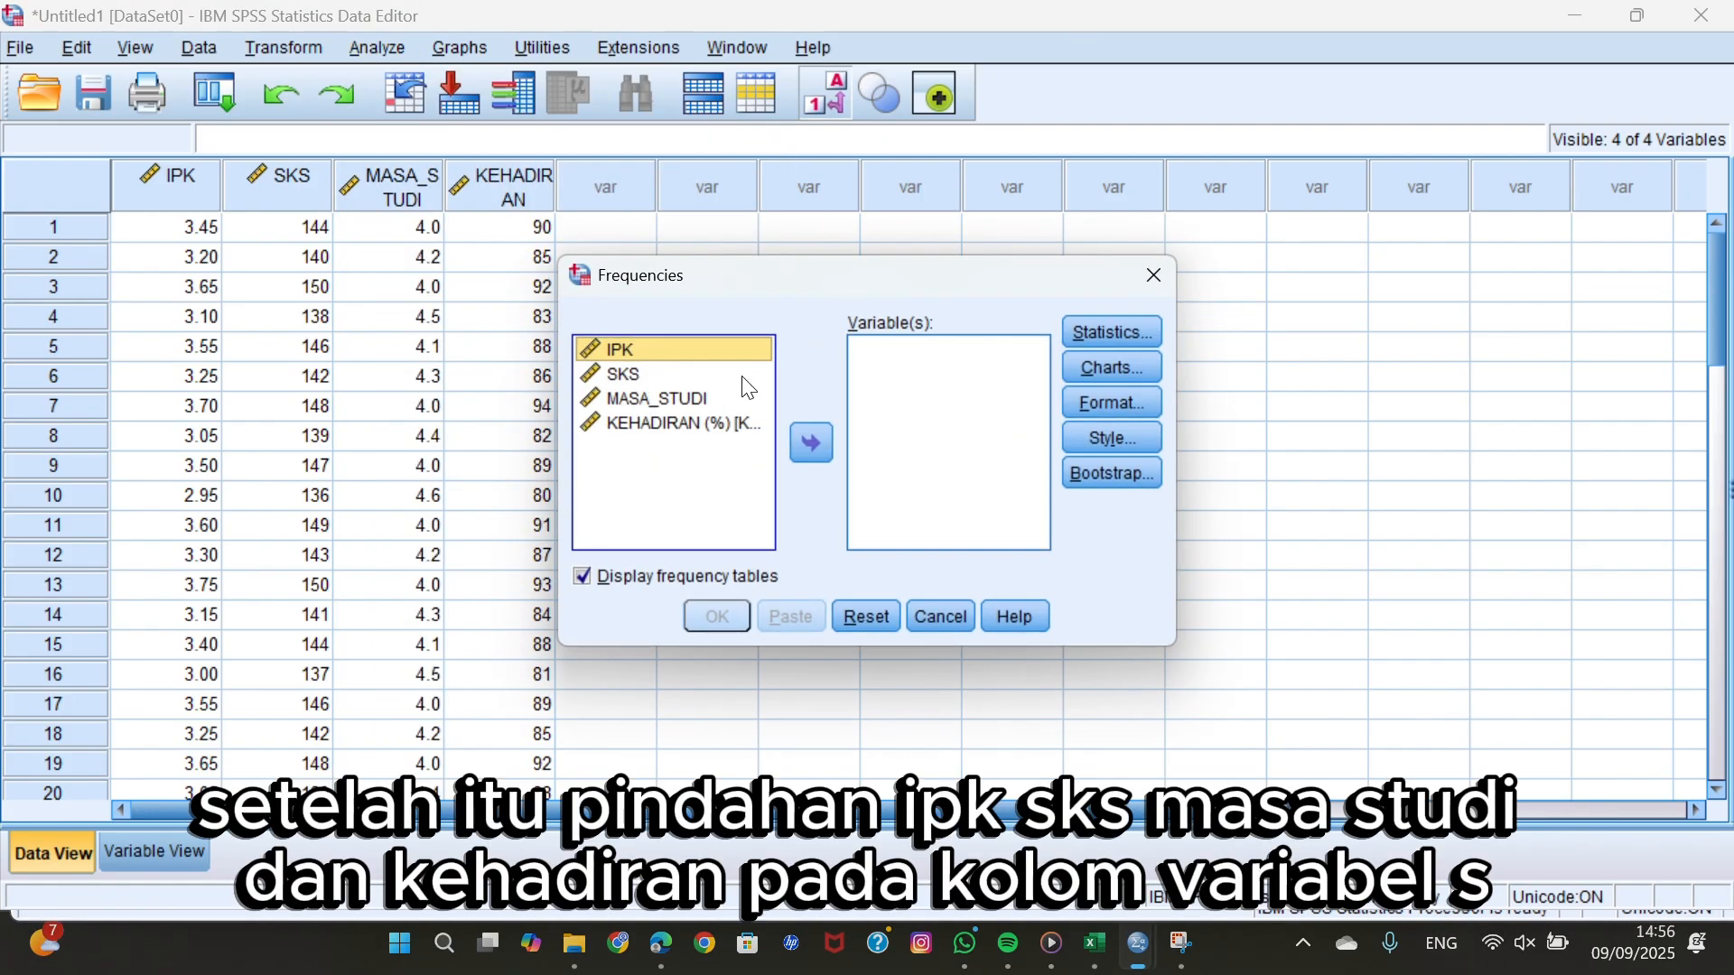
shift+click(745, 374)
shift+click(742, 400)
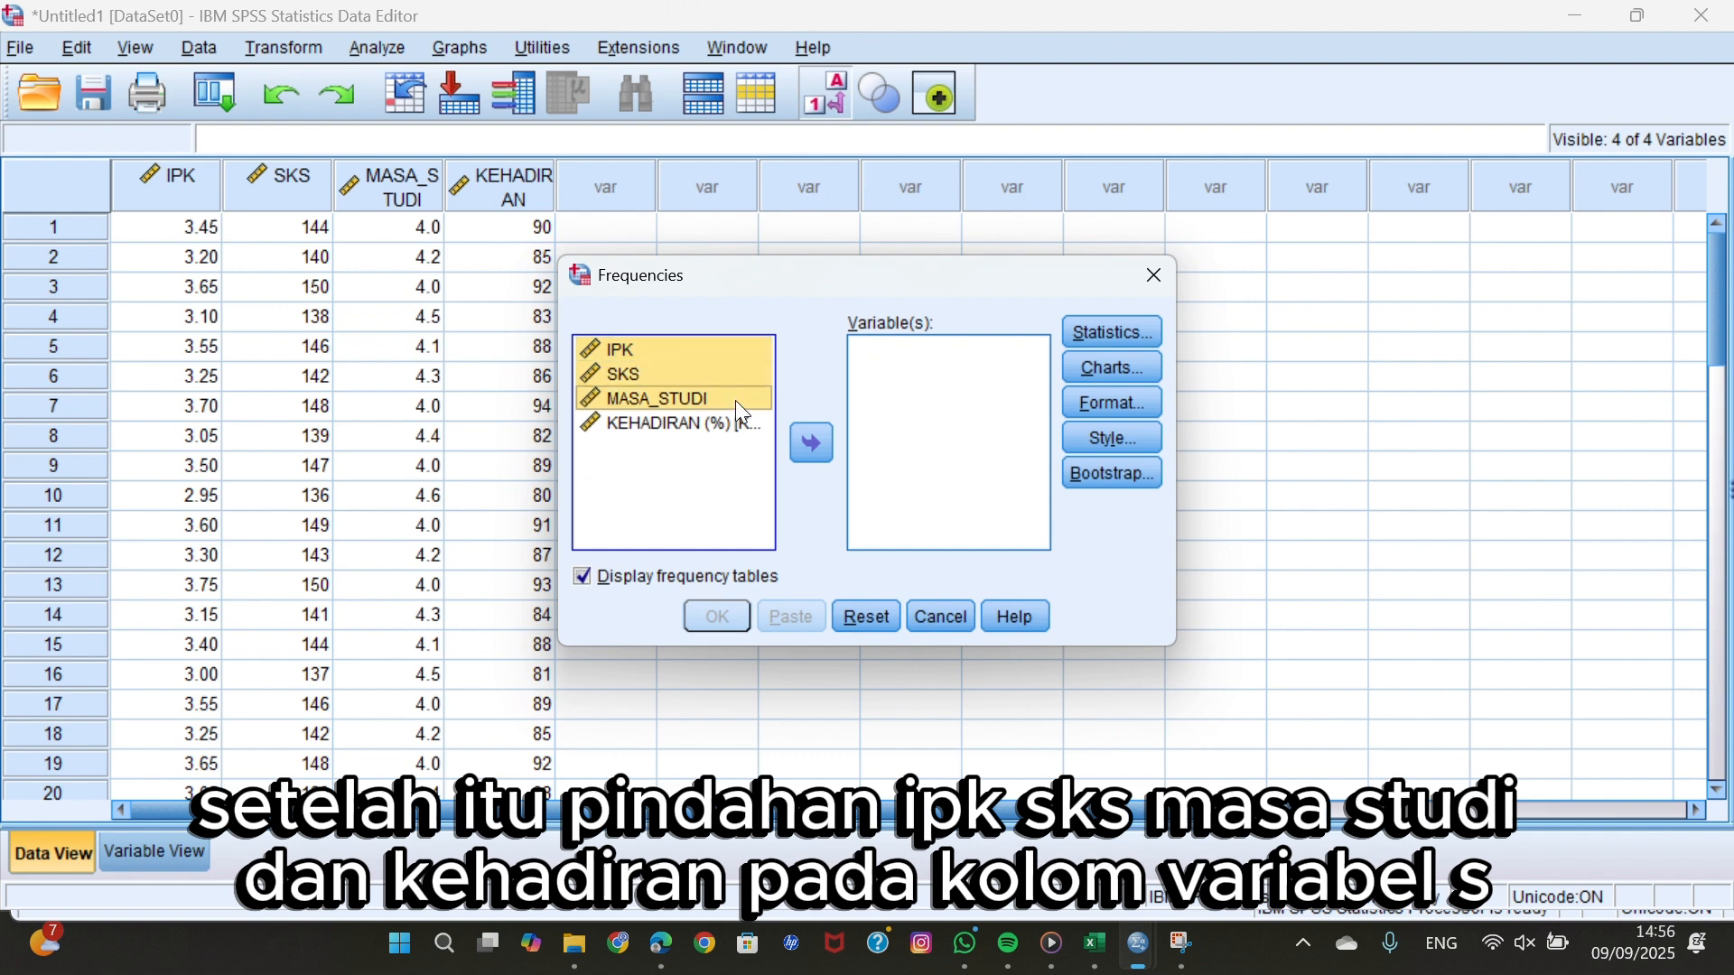
shift+click(746, 425)
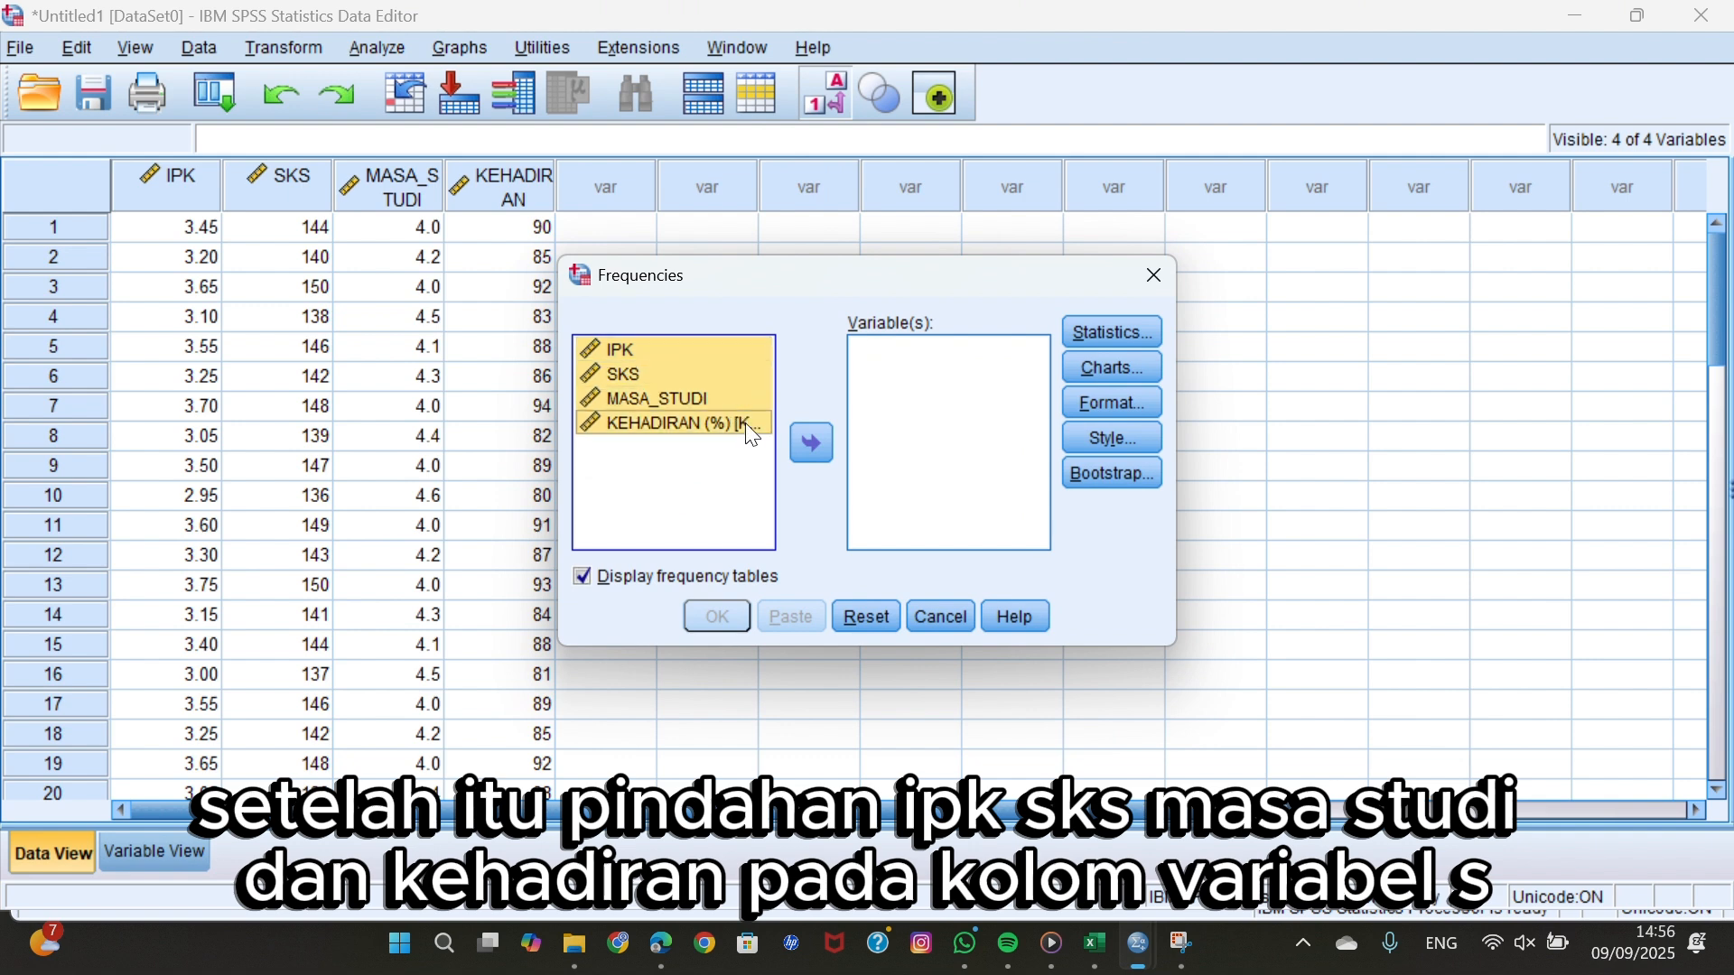
click(810, 444)
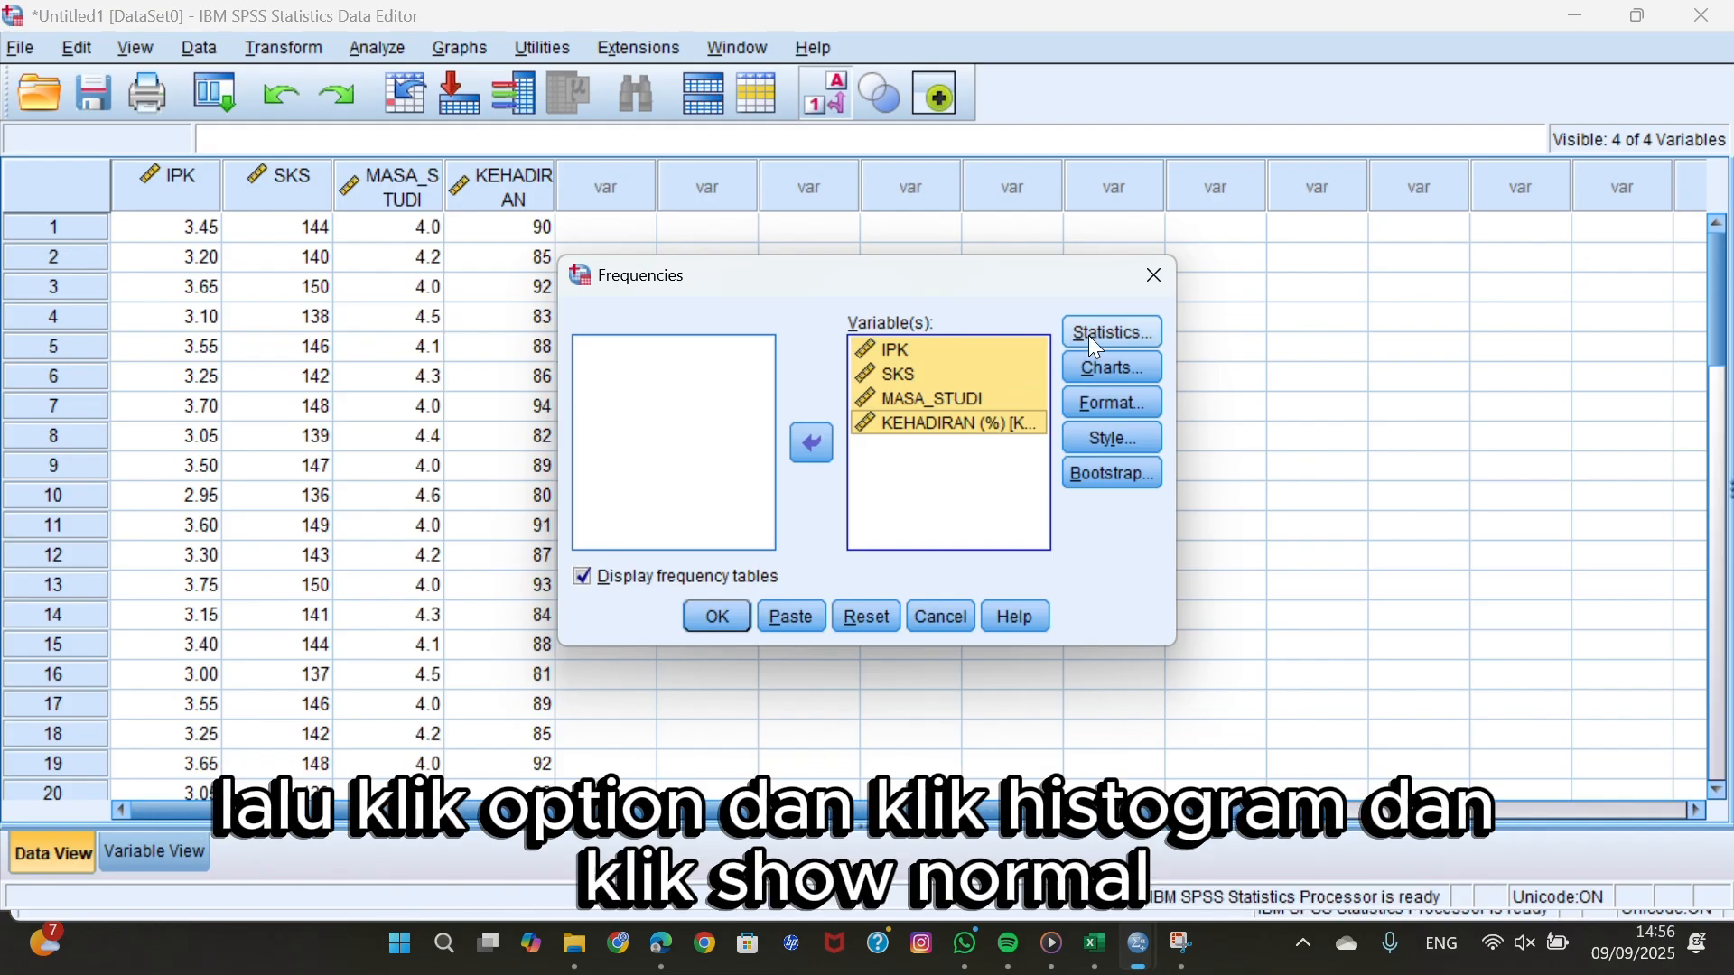
Set the Frequencies charts to histograms with a normal curve shown.
click(1112, 369)
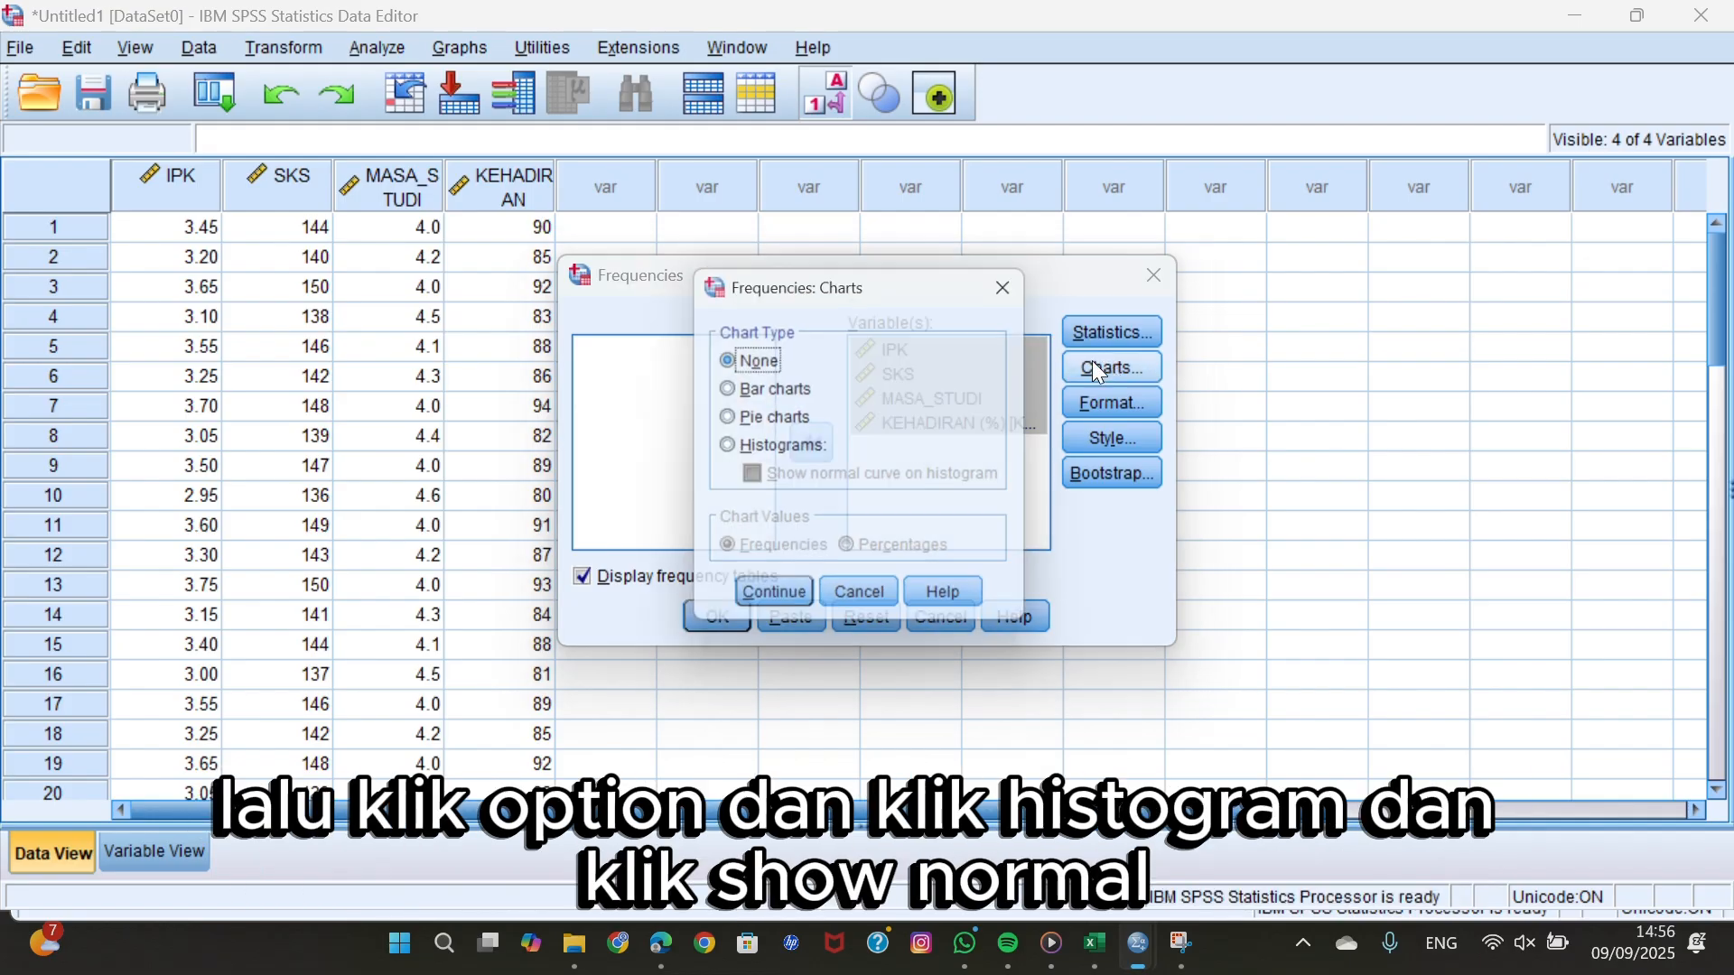
click(782, 450)
click(755, 483)
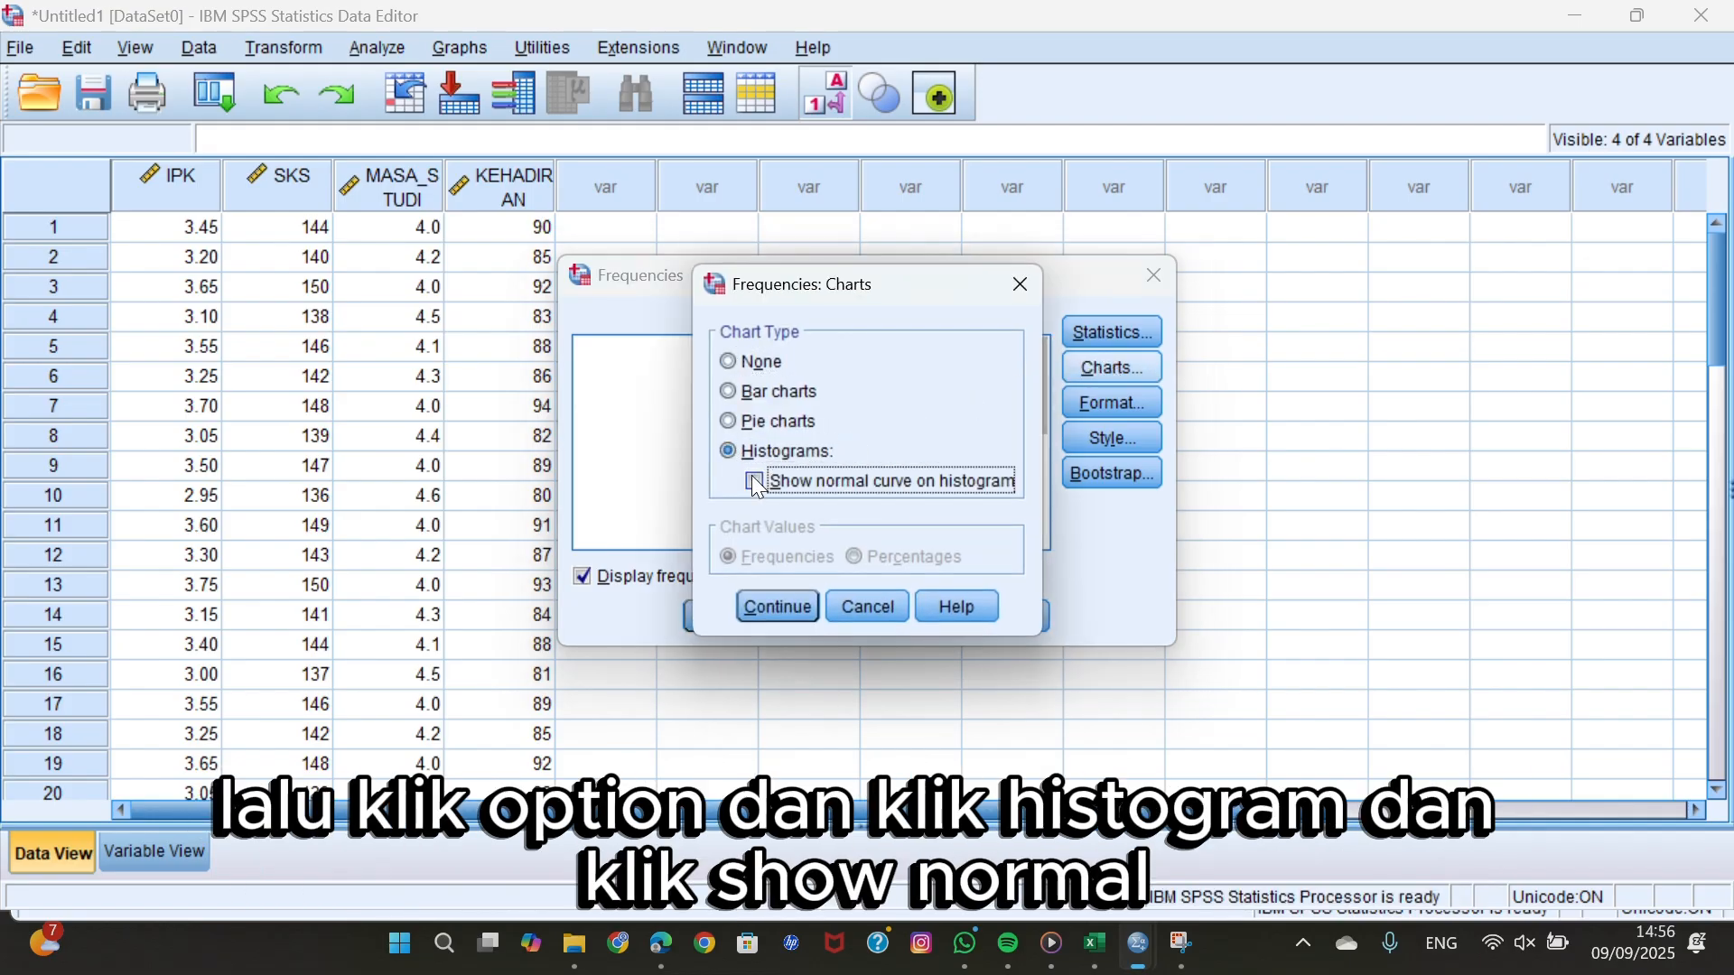
click(756, 483)
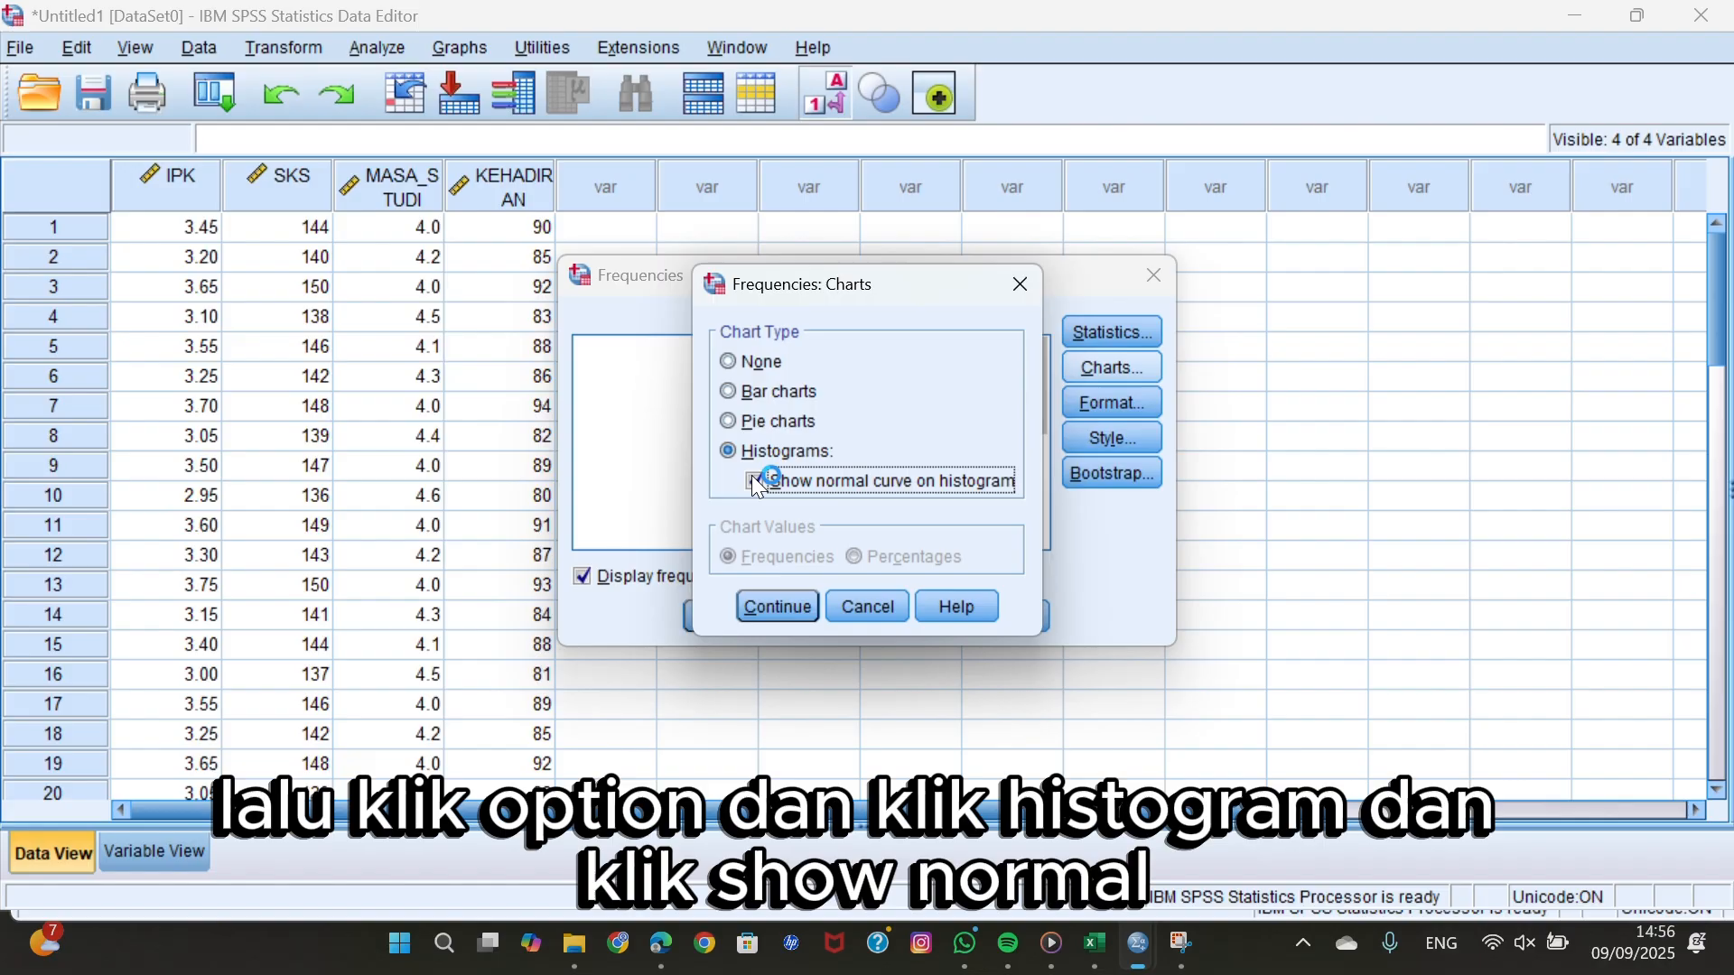
click(775, 605)
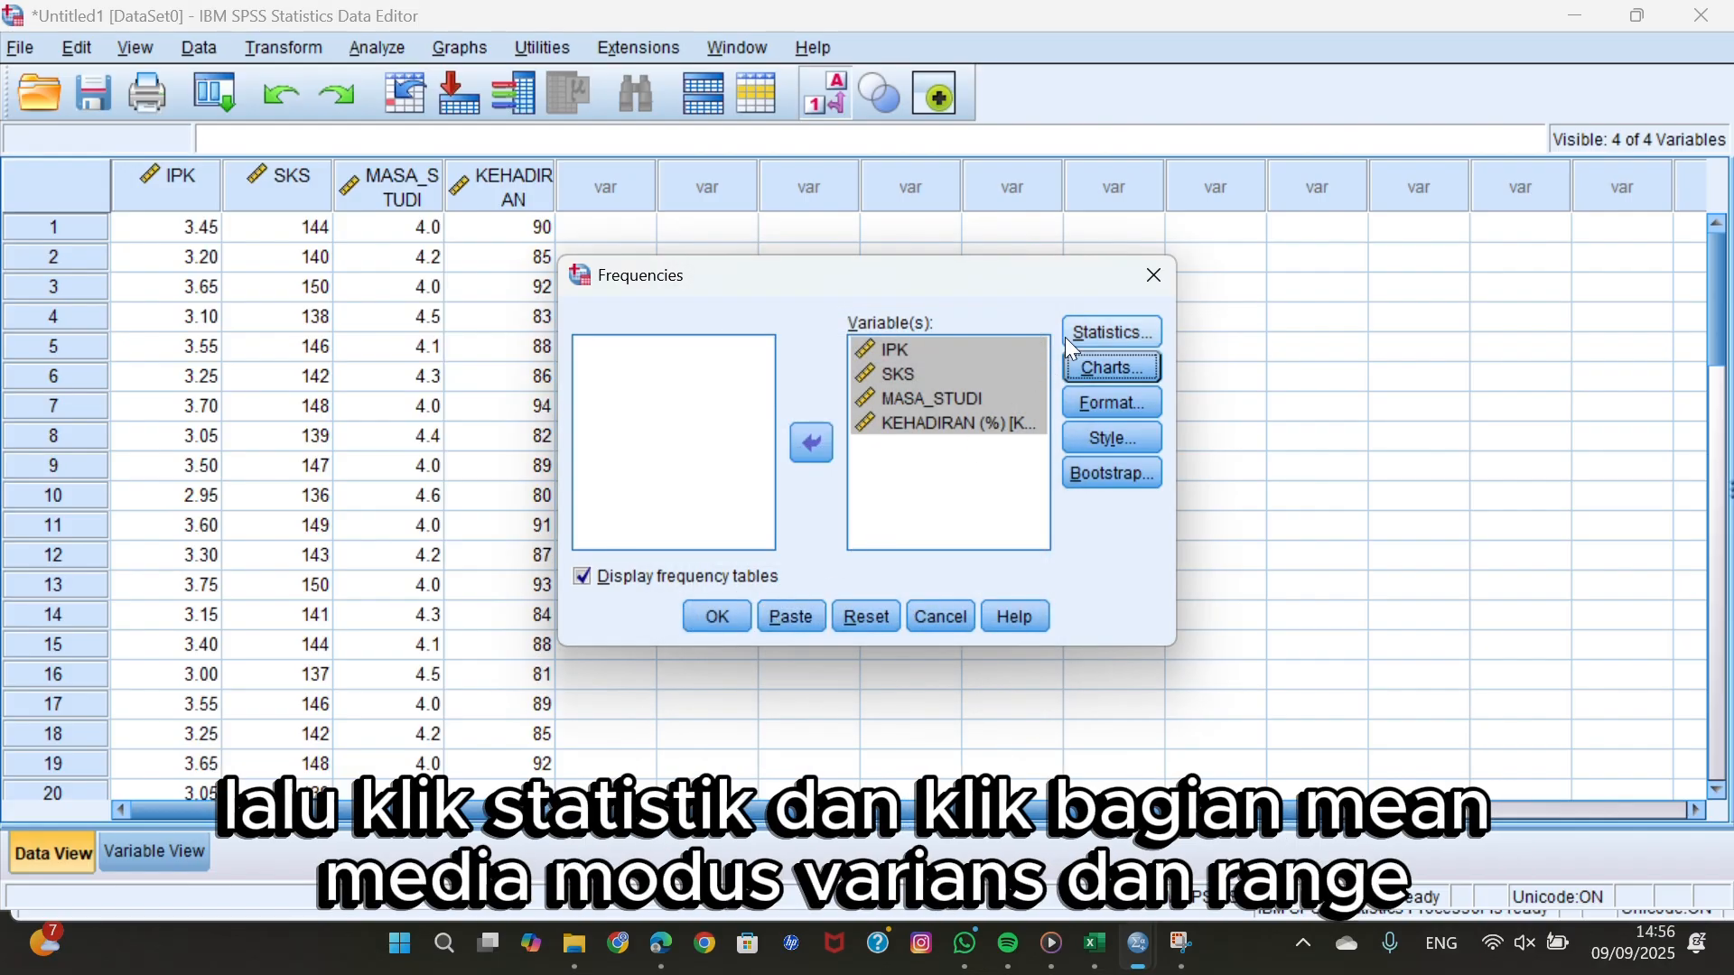
Include mean, median, mode, variance and range in the Frequencies statistics.
click(1081, 329)
click(939, 282)
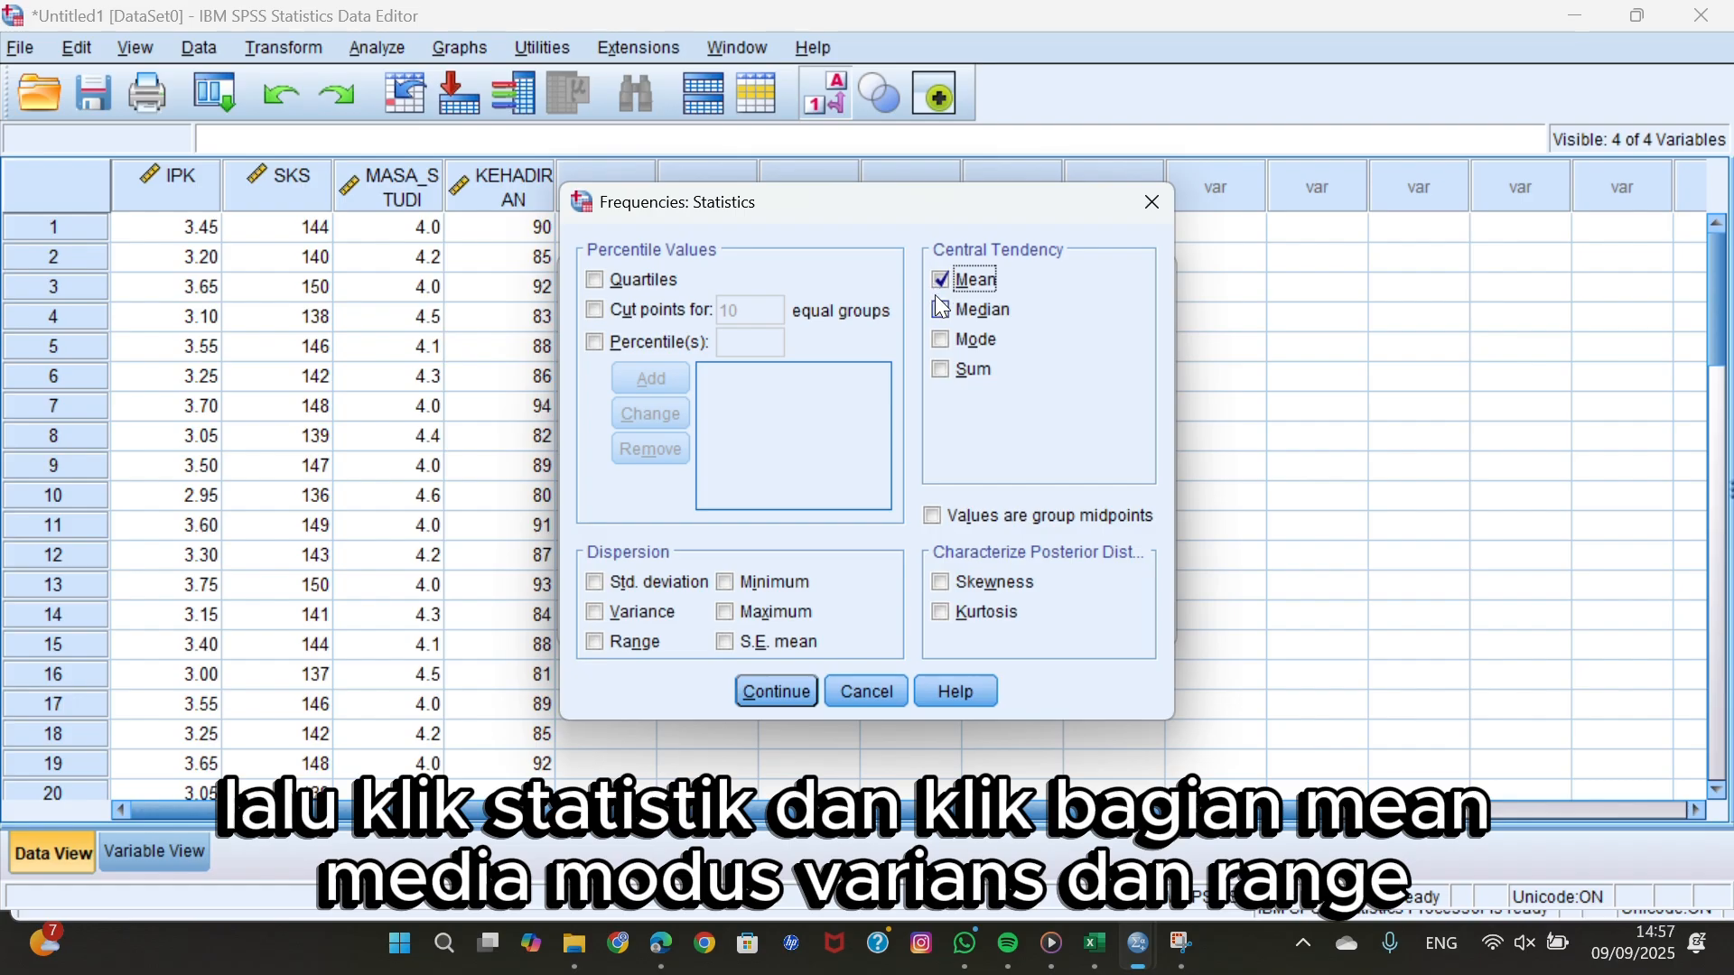
click(941, 310)
click(947, 342)
click(598, 616)
click(598, 644)
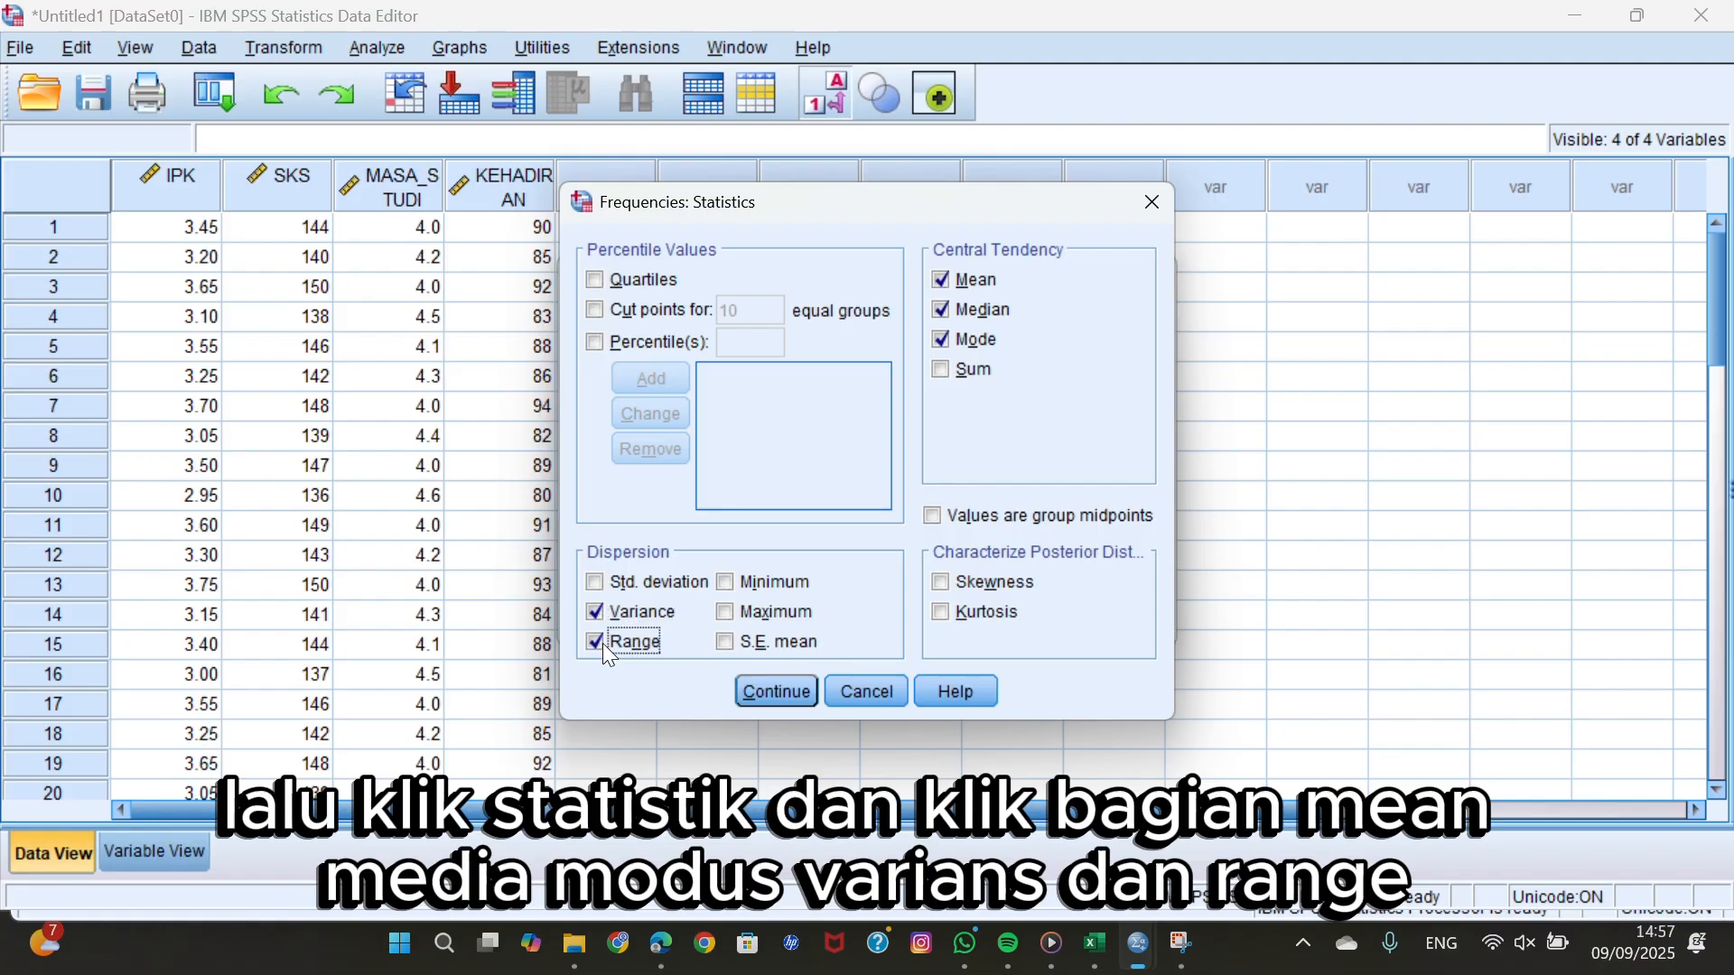
click(780, 692)
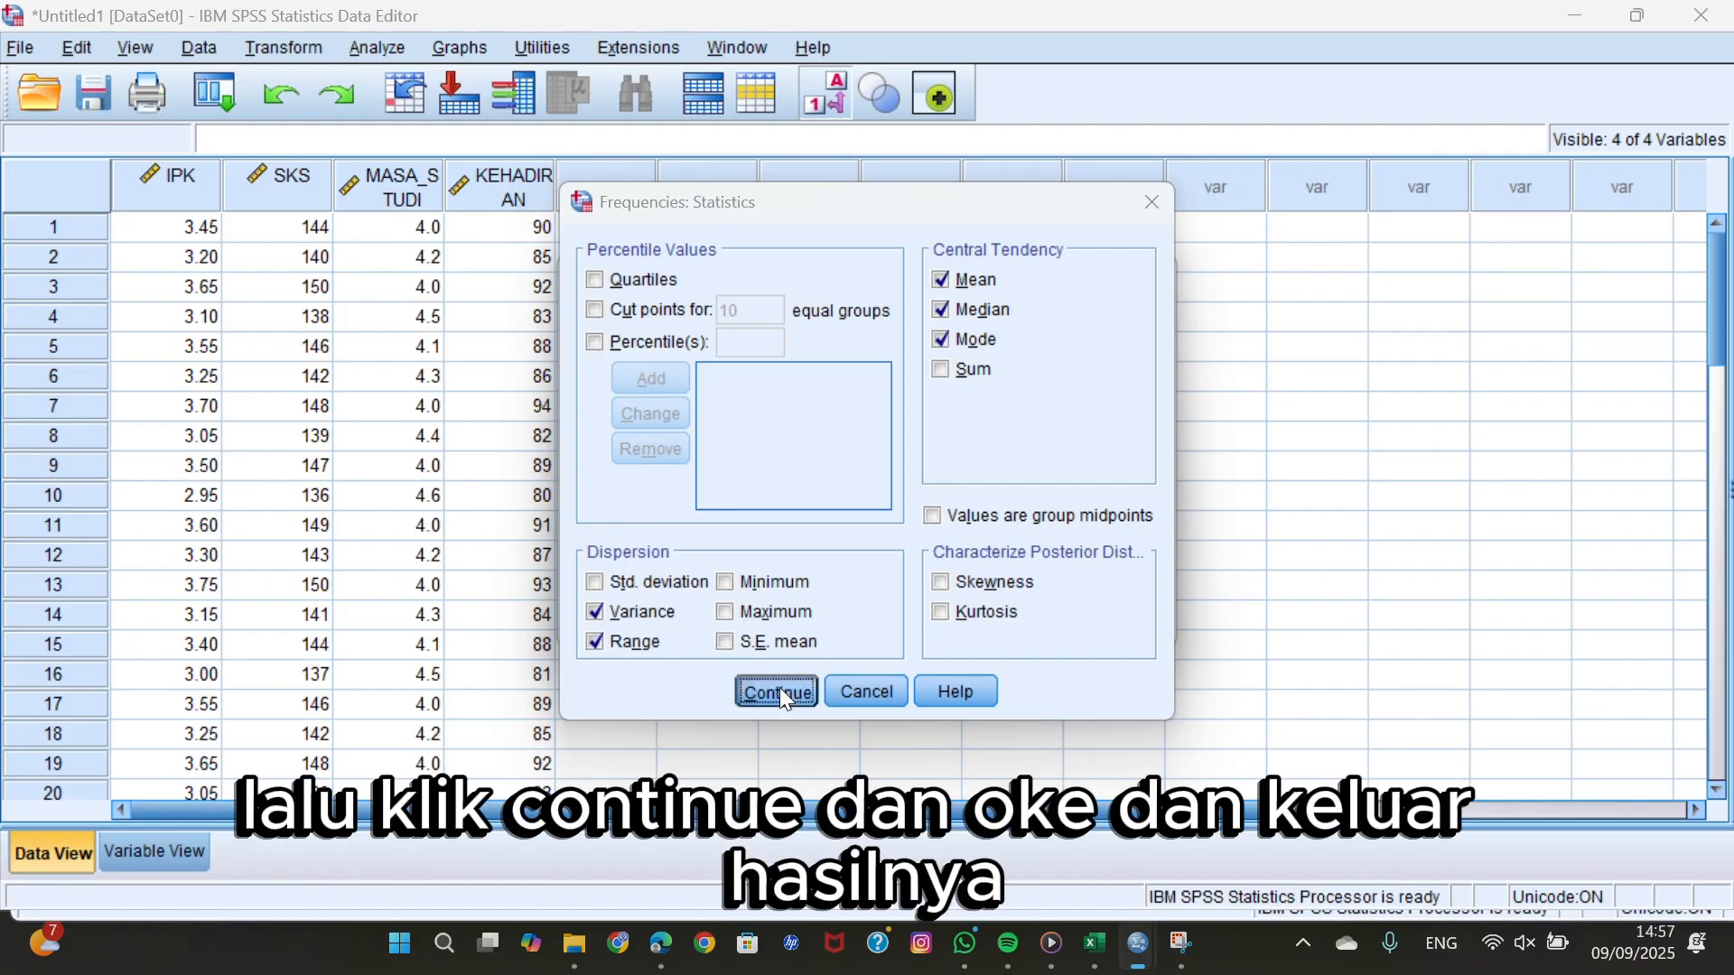
Run the Frequencies analysis and look through its statistics, frequency tables and histograms in the output.
click(723, 620)
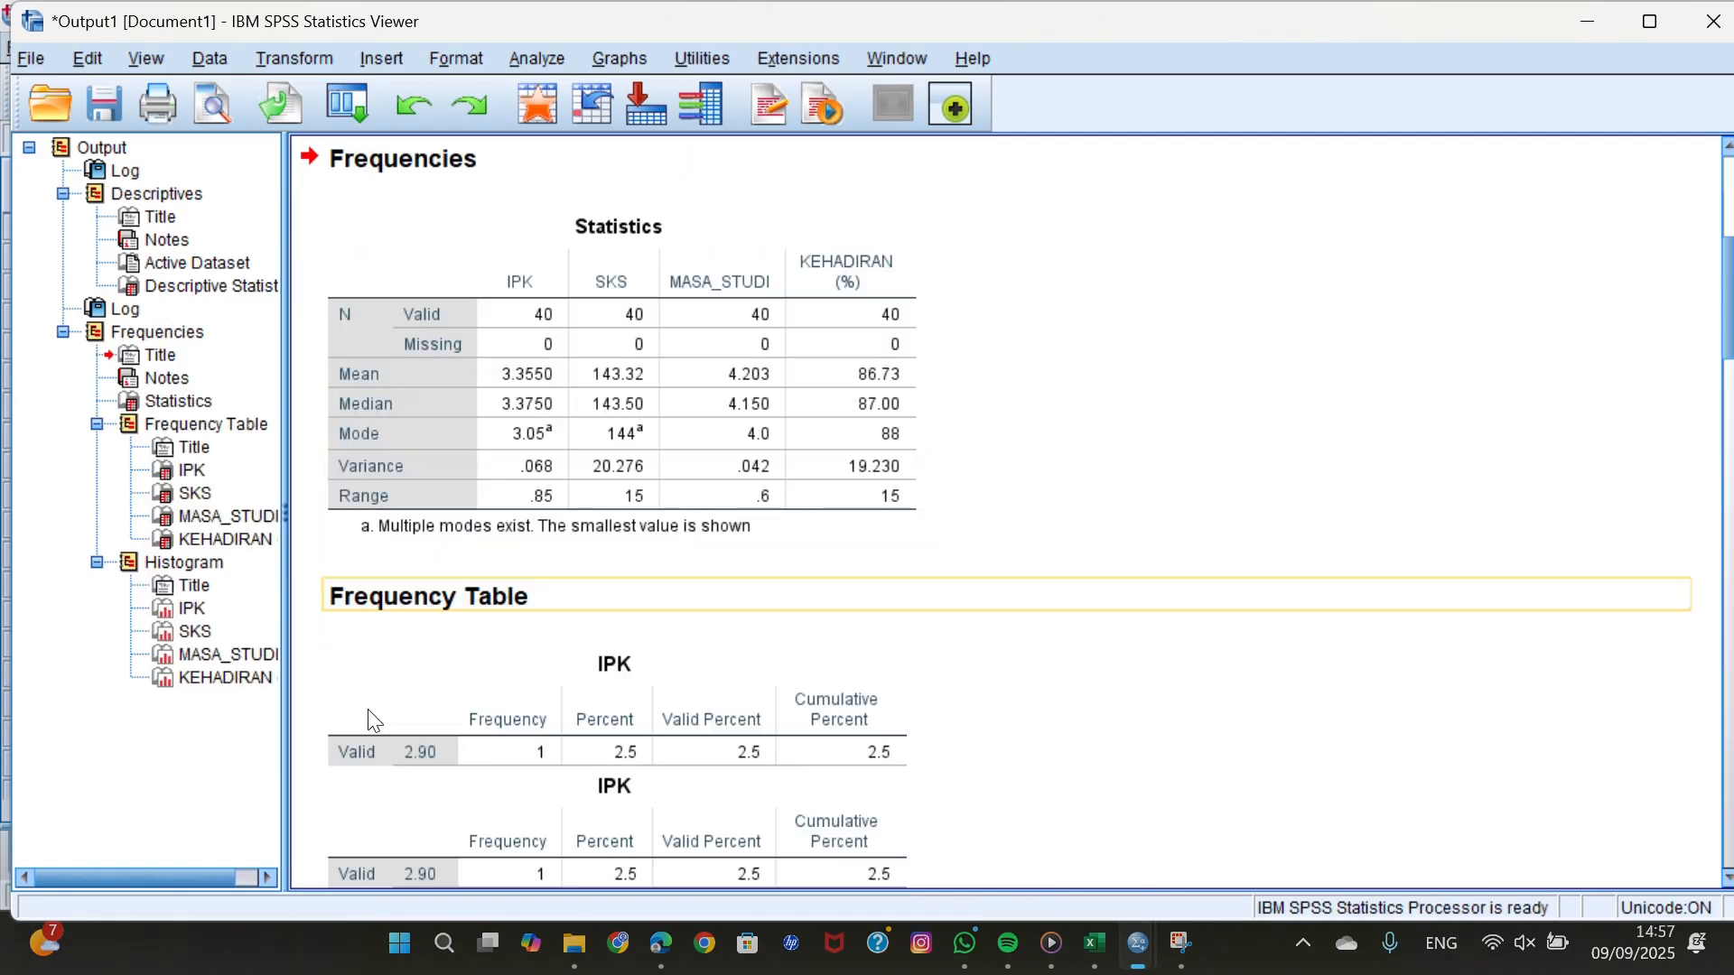
scroll(370, 713, down, 20)
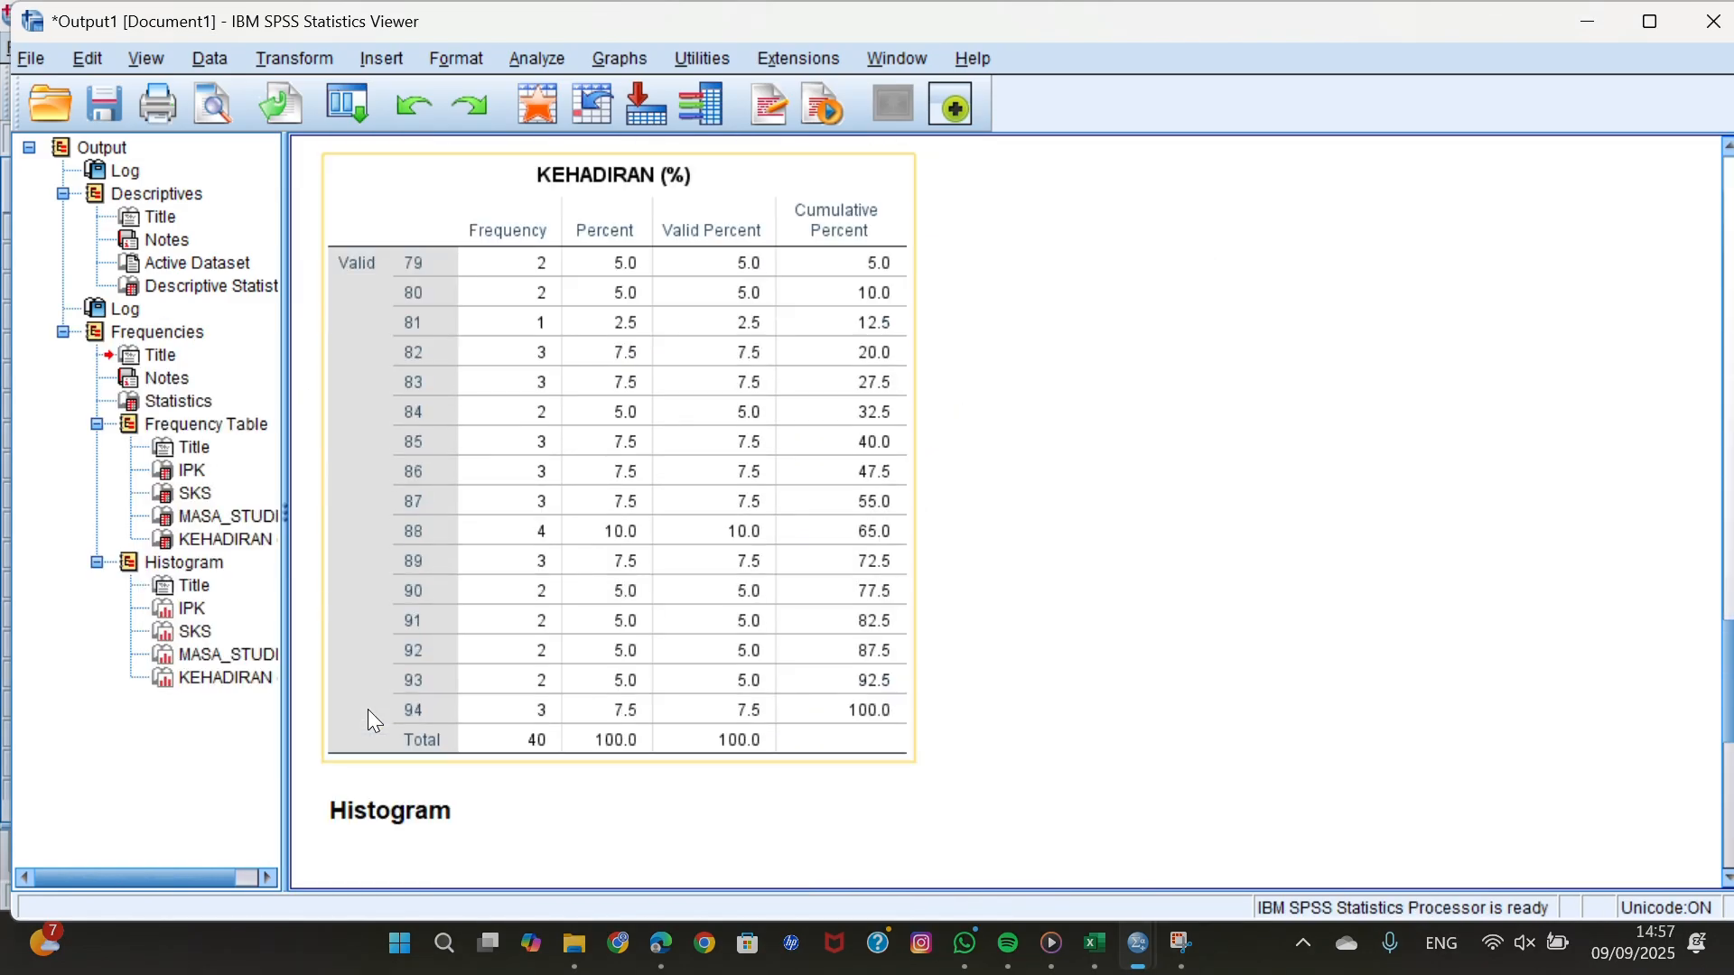
scroll(375, 722, down, 5)
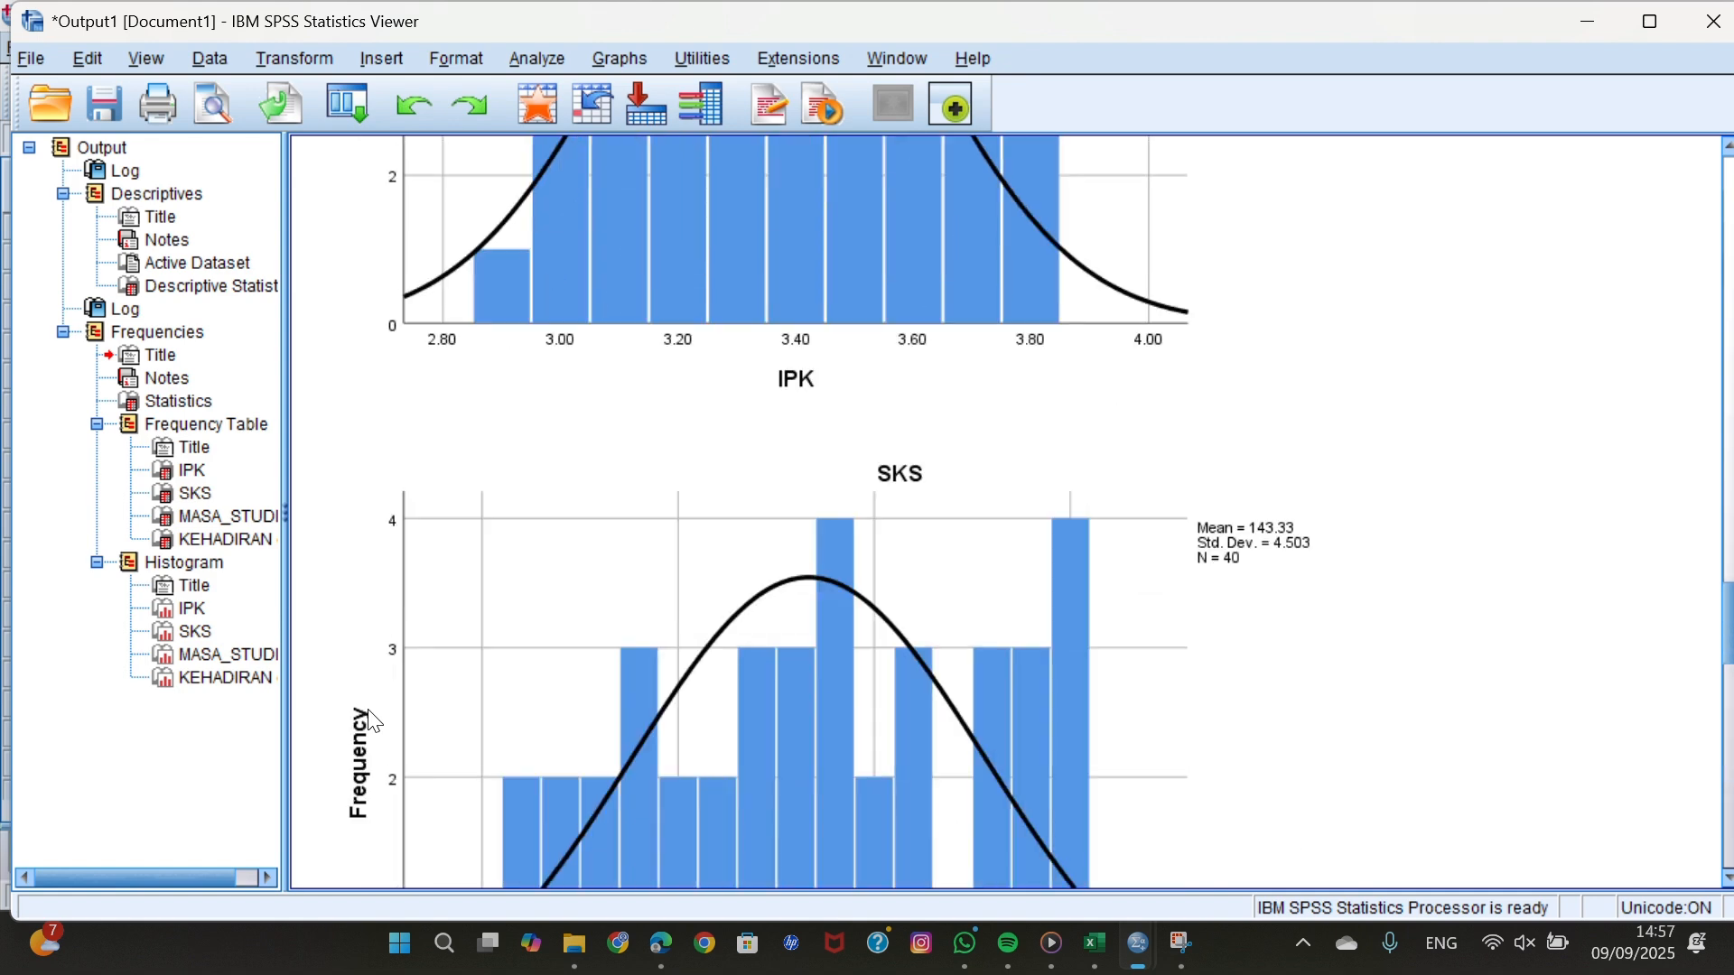
scroll(375, 722, down, 15)
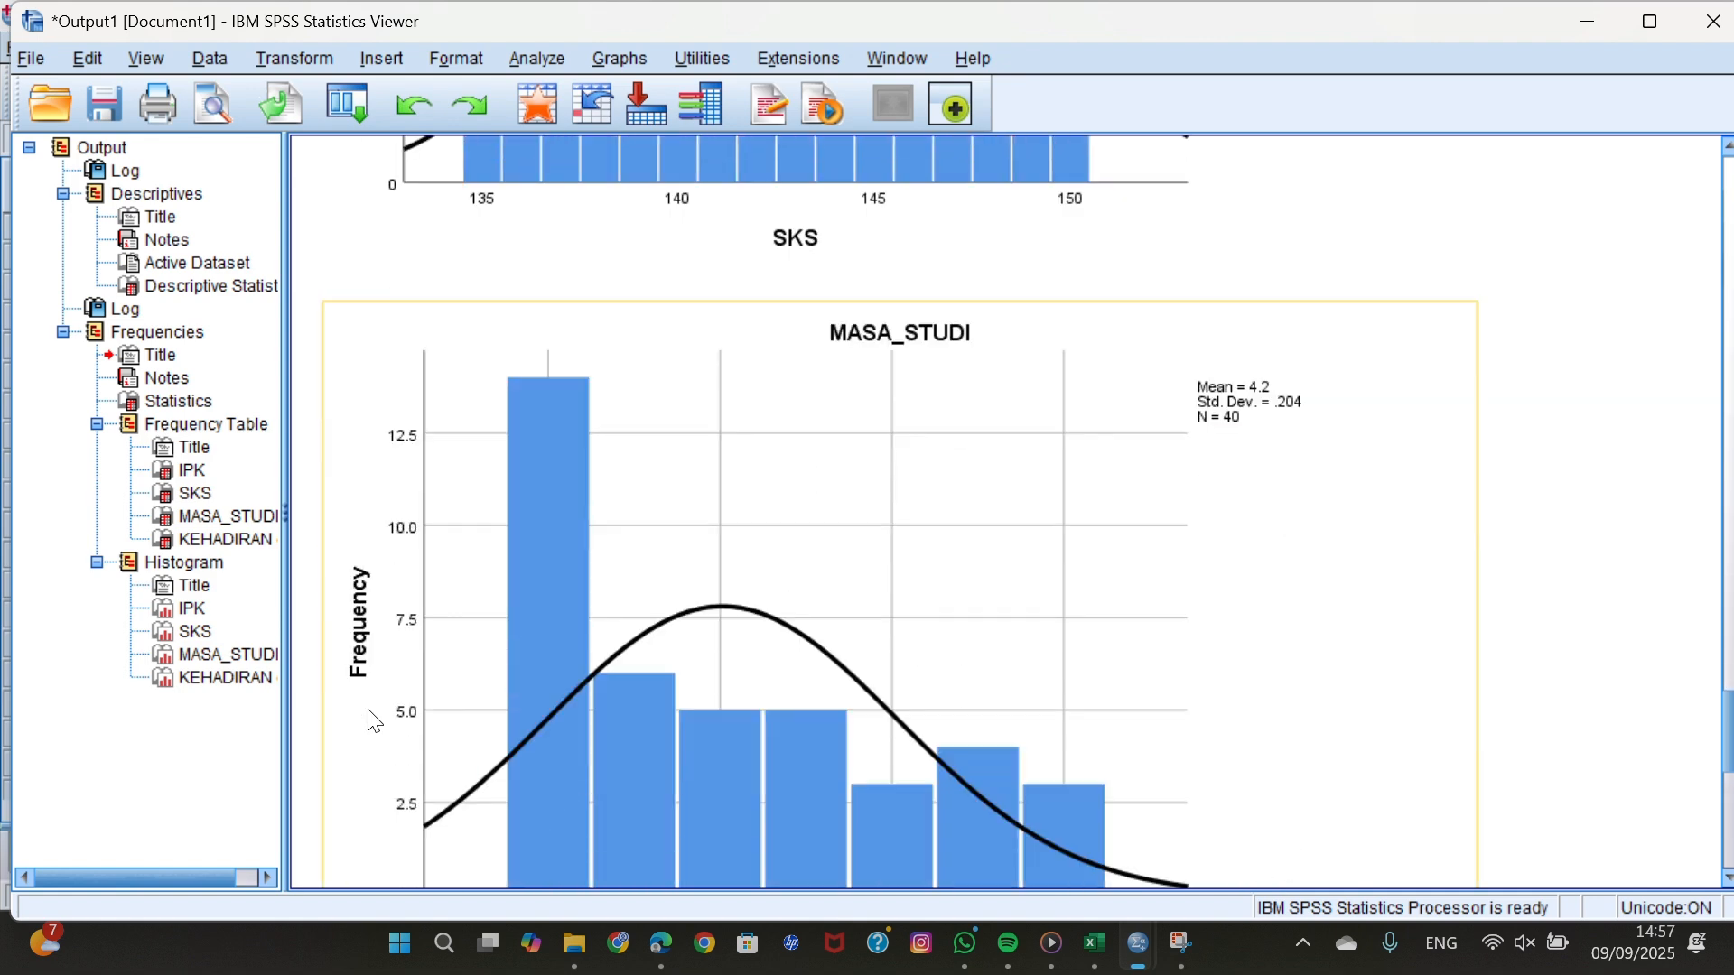
scroll(375, 722, down, 5)
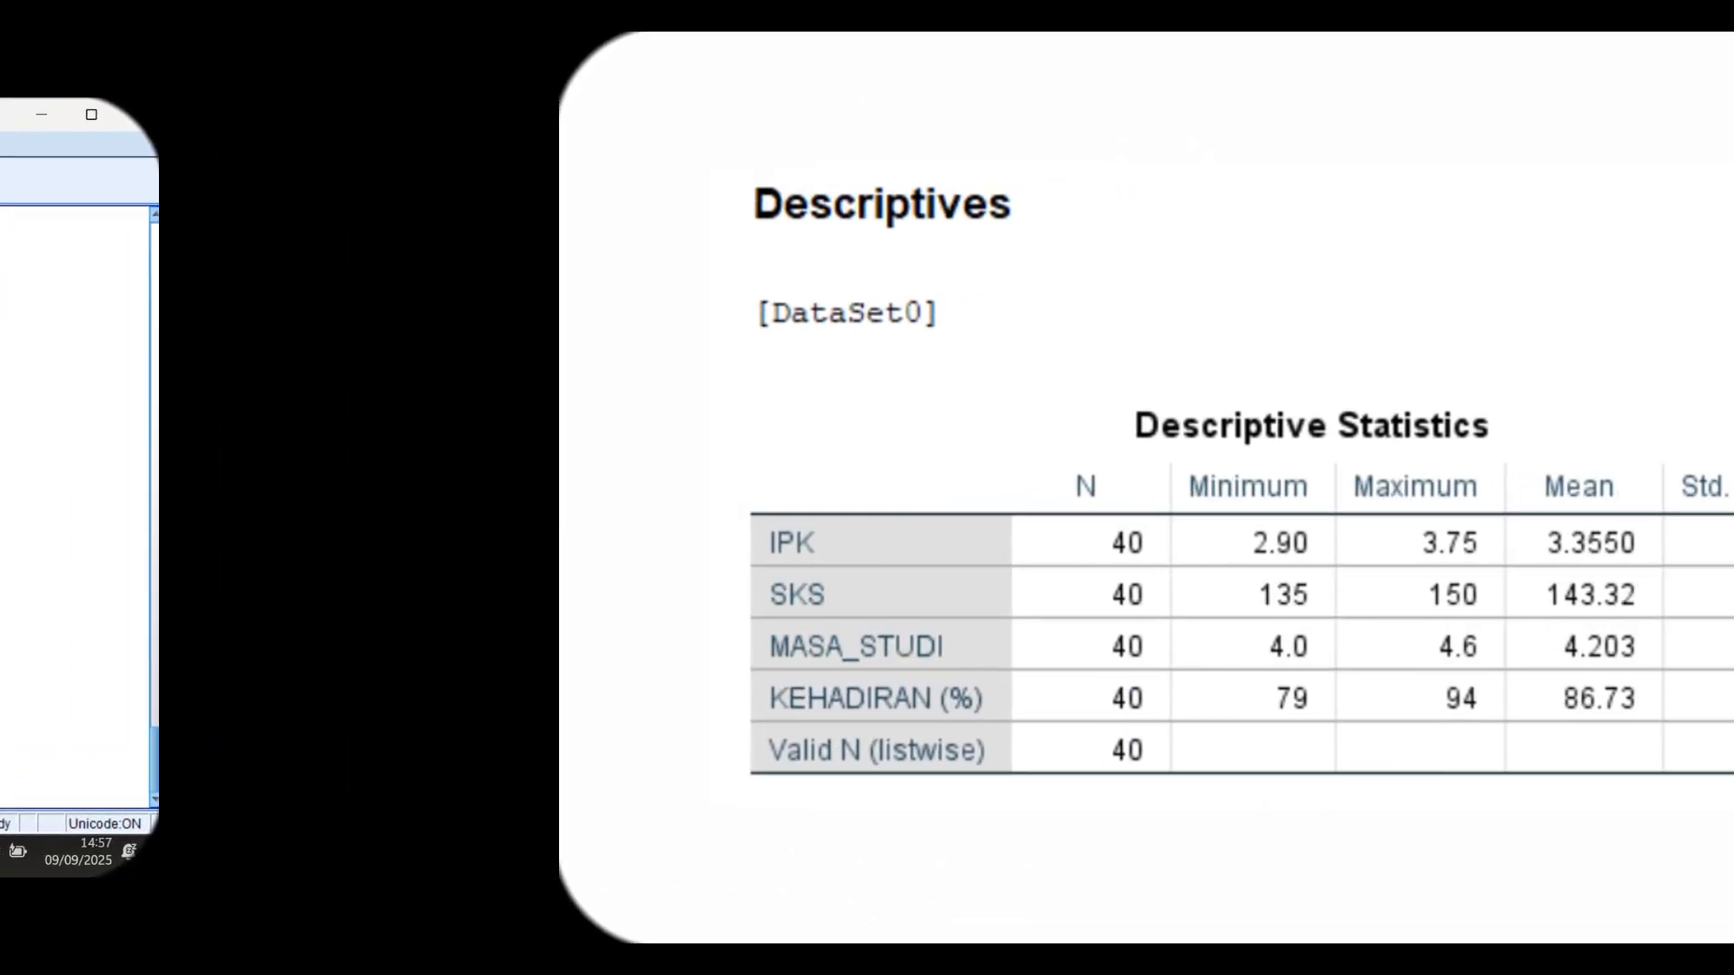